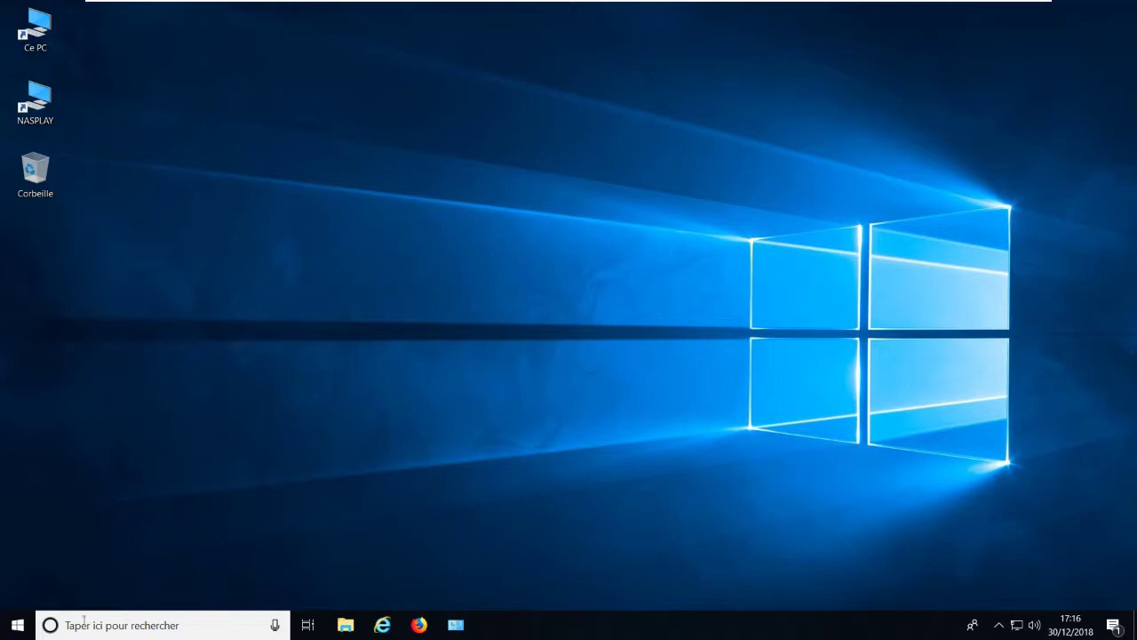
left_click(18, 627)
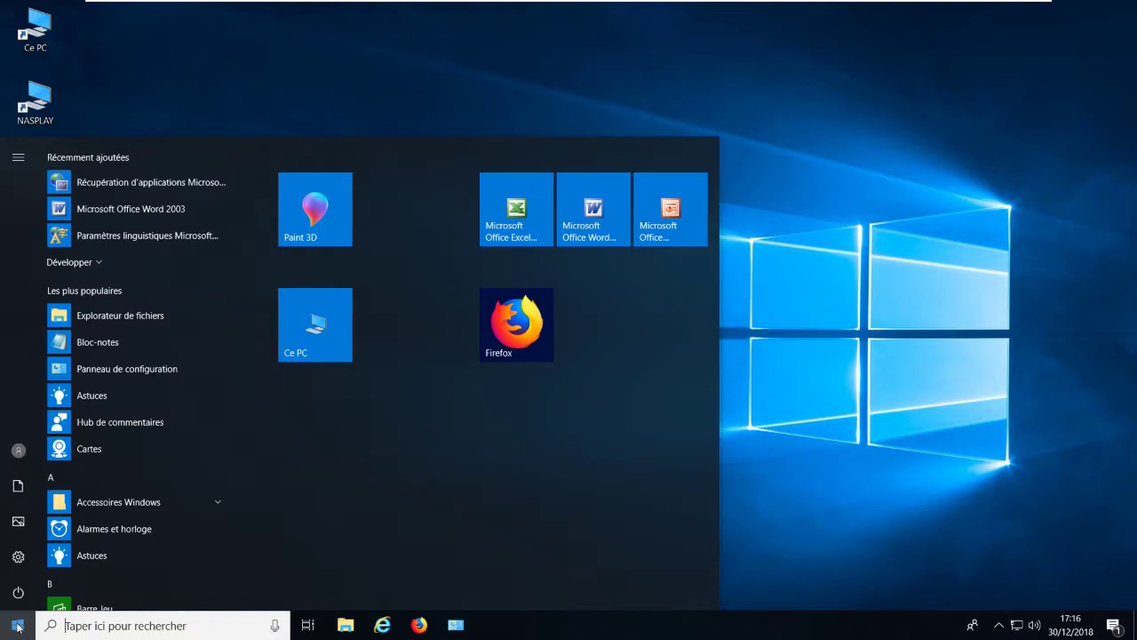
left_click(18, 628)
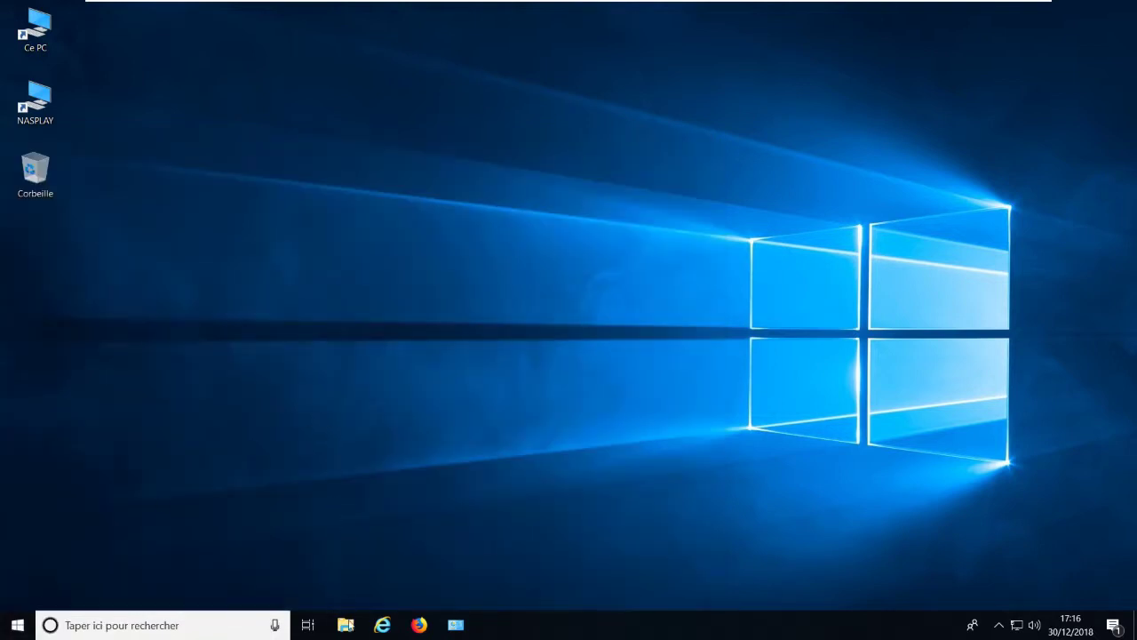
Open the system protection settings from the properties of Ce PC in File Explorer
left_click(346, 625)
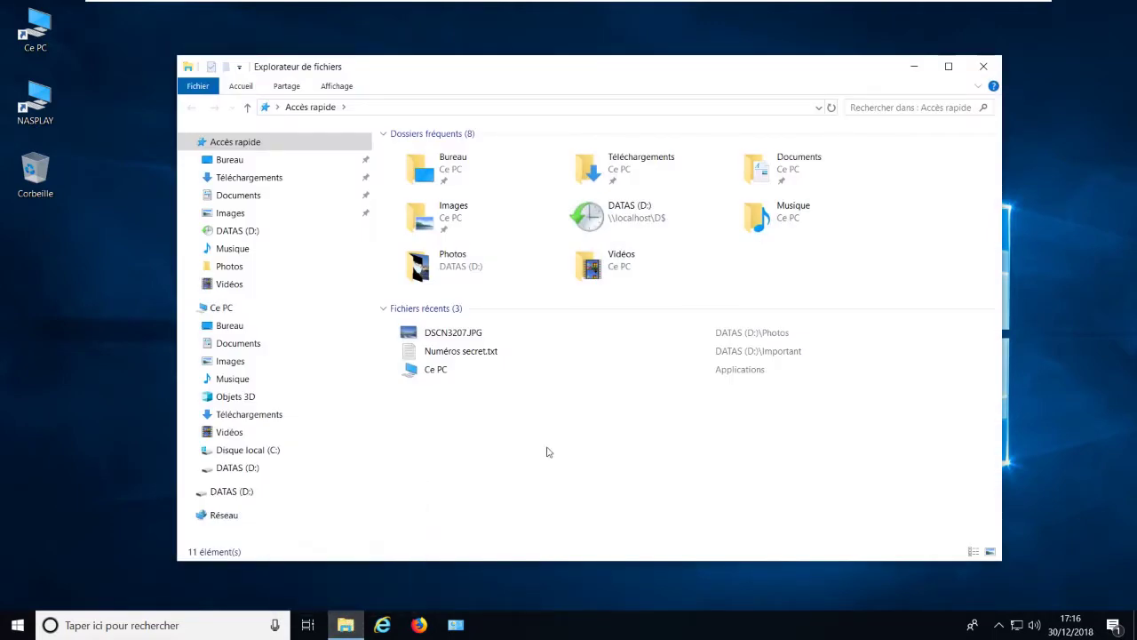
left_click(221, 308)
right_click(222, 307)
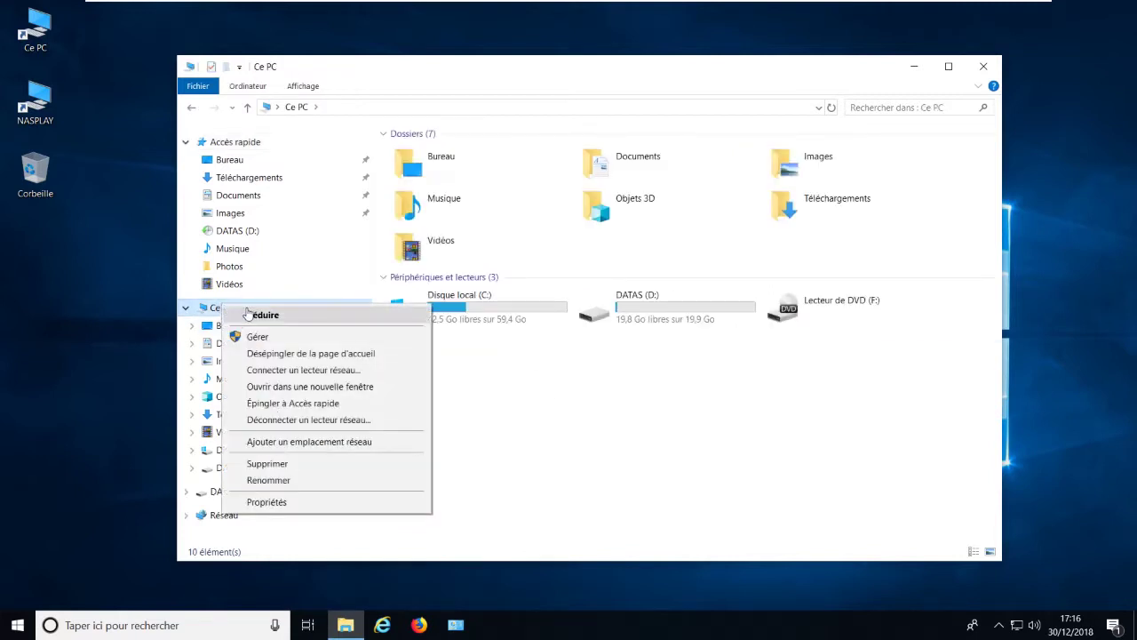
left_click(270, 503)
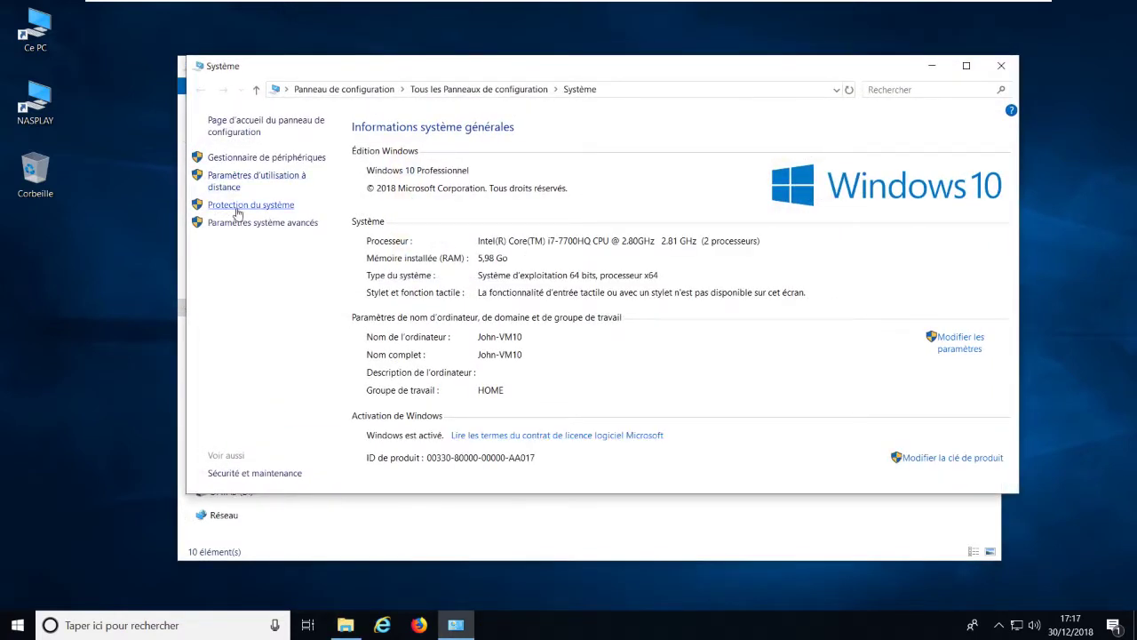
left_click(238, 210)
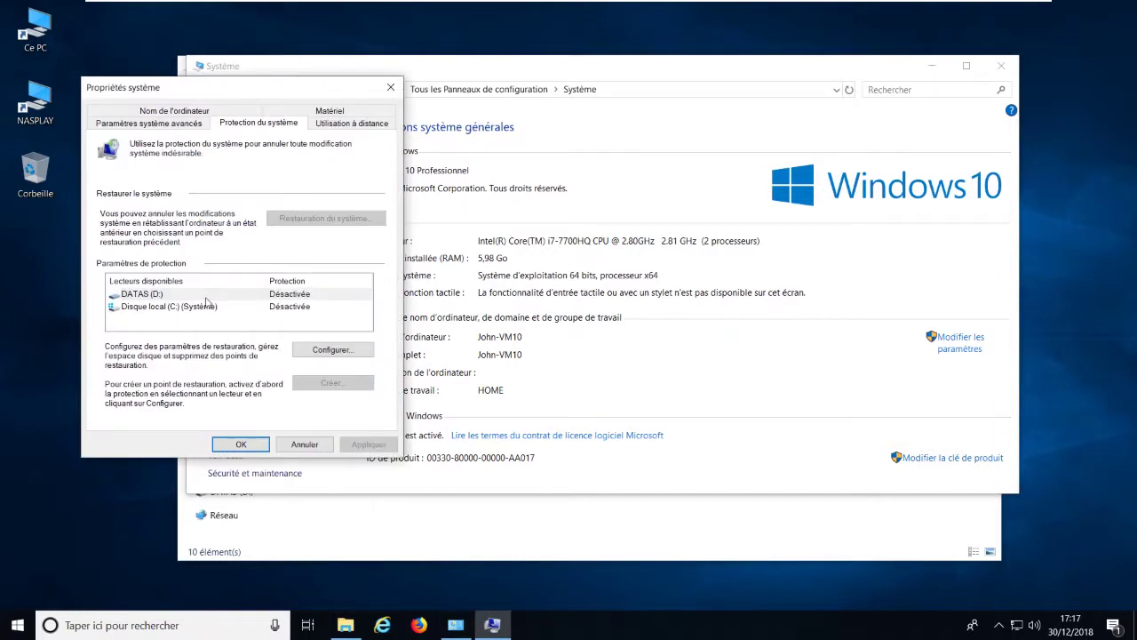
Activate system protection for Disque local (C:) and apply the setting
left_click(166, 308)
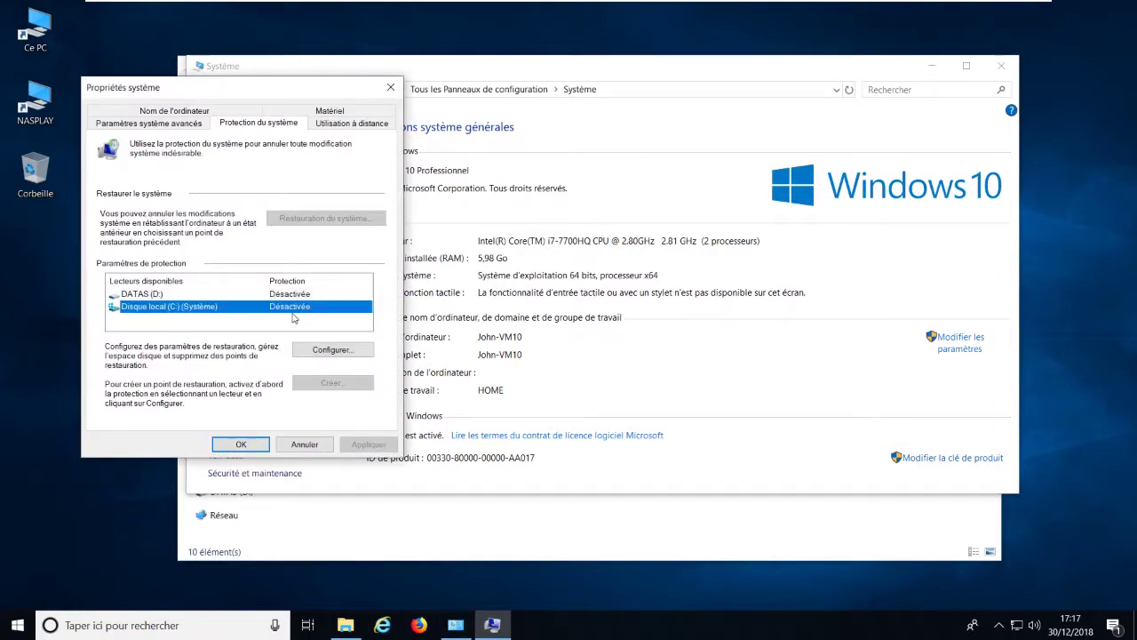
left_click(330, 351)
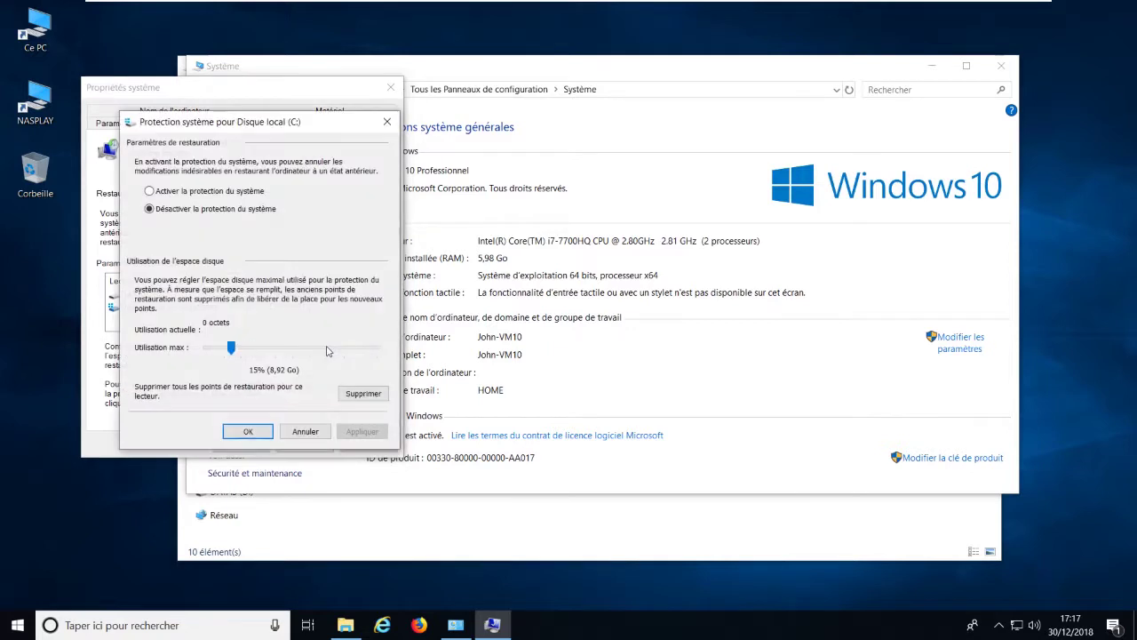
left_click(174, 194)
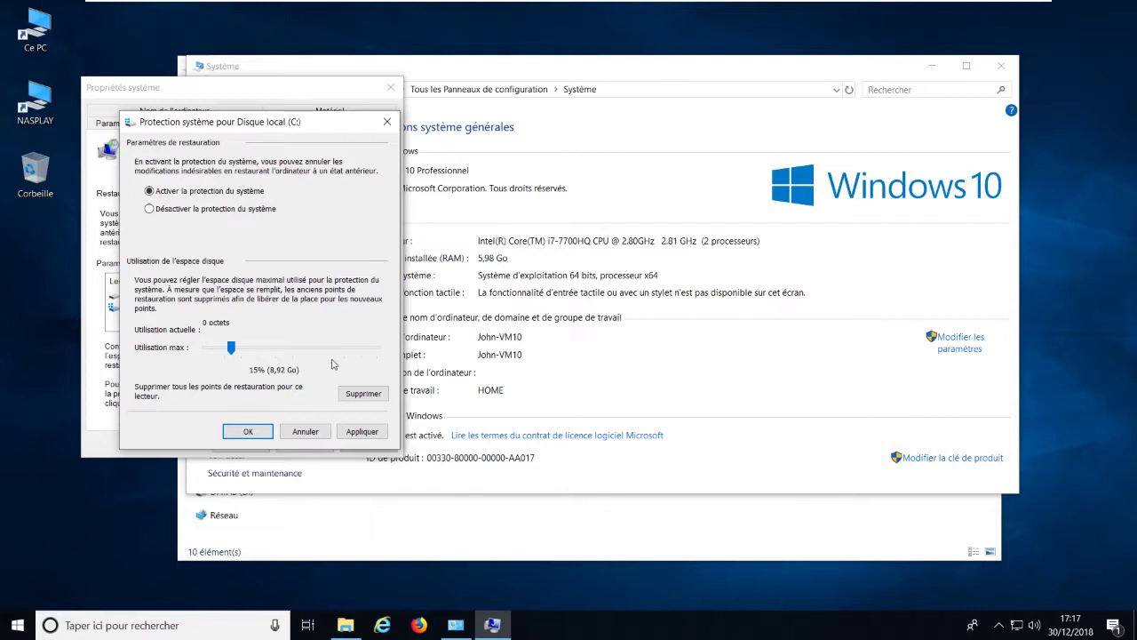
left_click(355, 434)
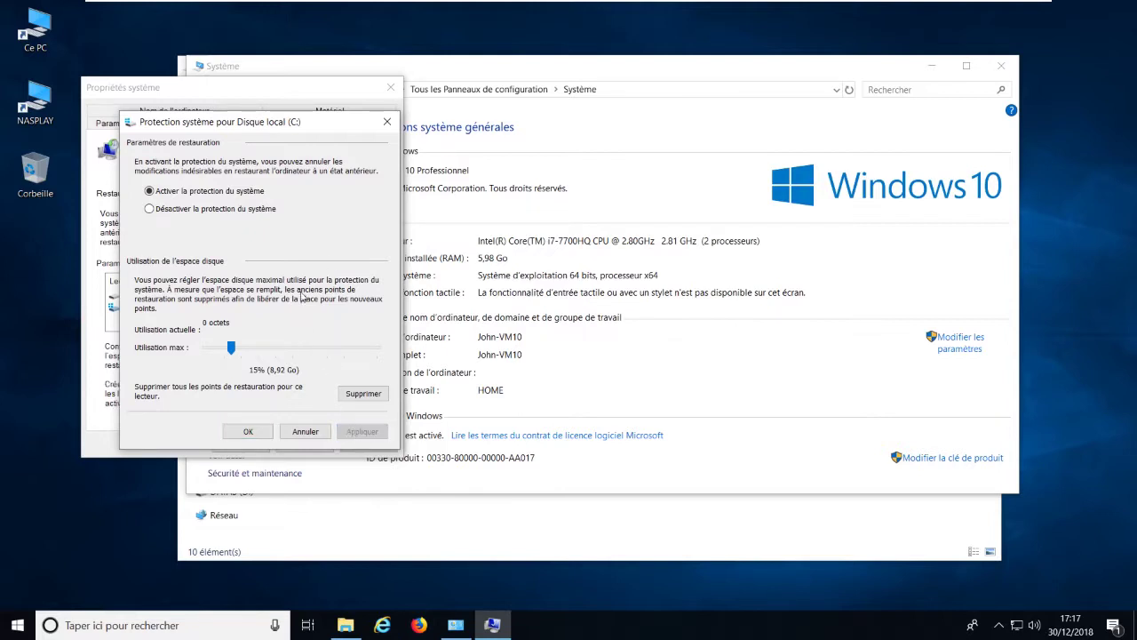
left_click(248, 432)
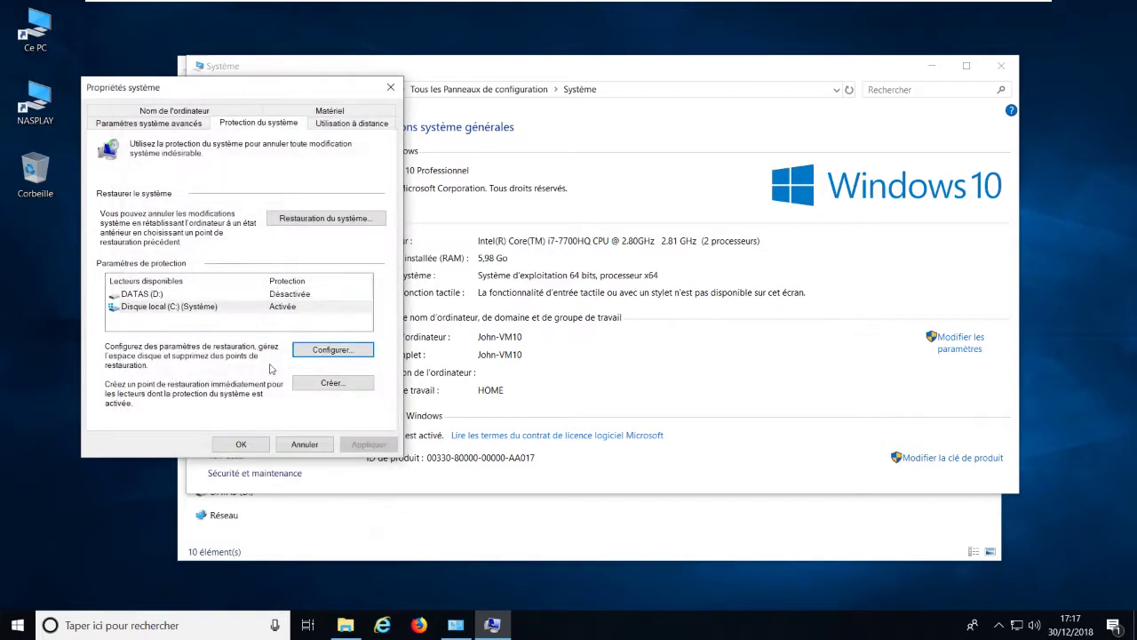
Activate system protection for the DATAS (D:) drive and apply the setting
left_click(149, 296)
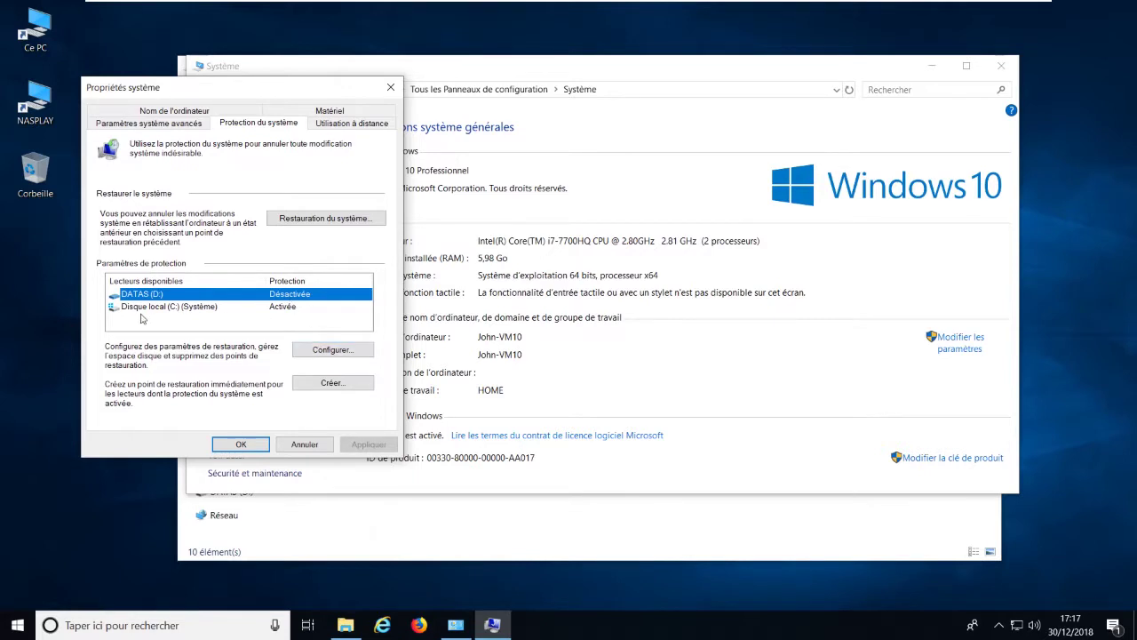
left_click(333, 349)
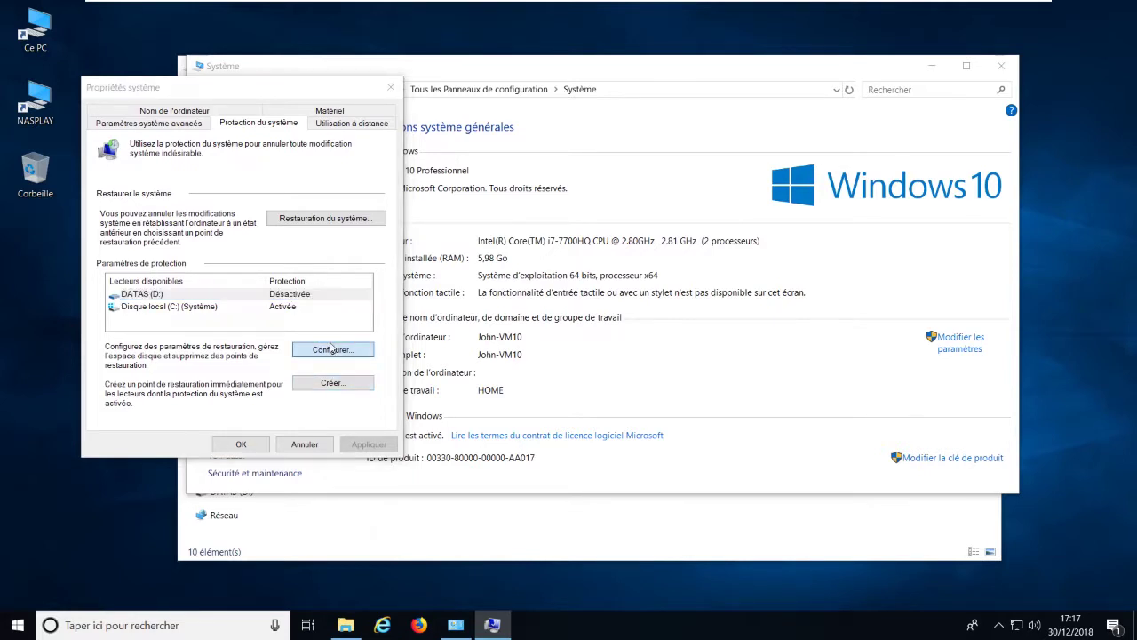
left_click(181, 191)
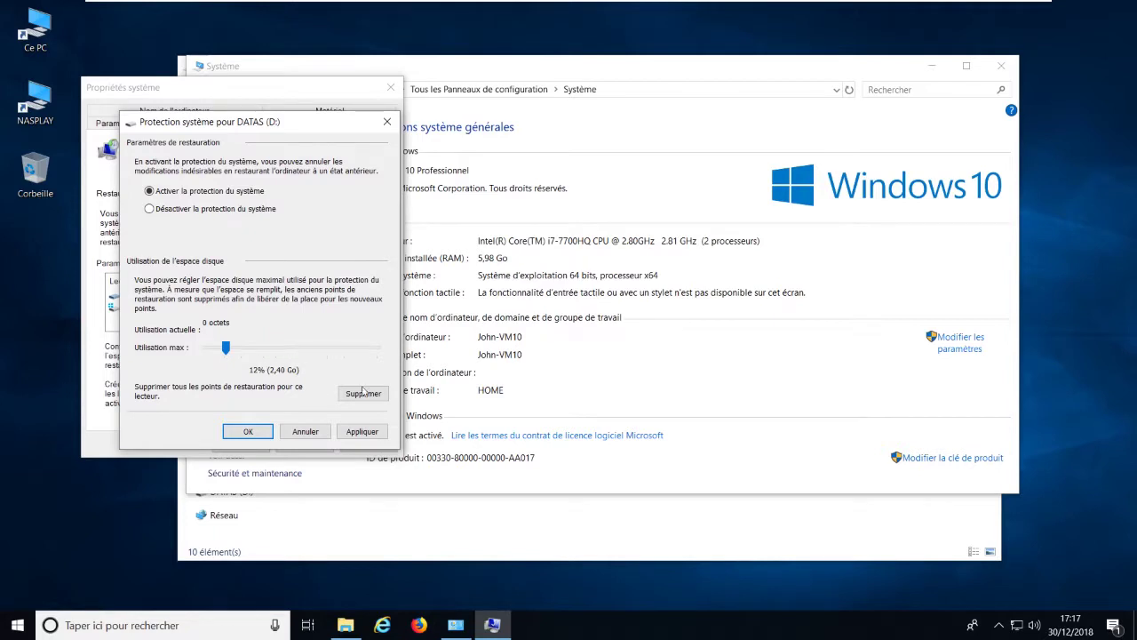
left_click(360, 433)
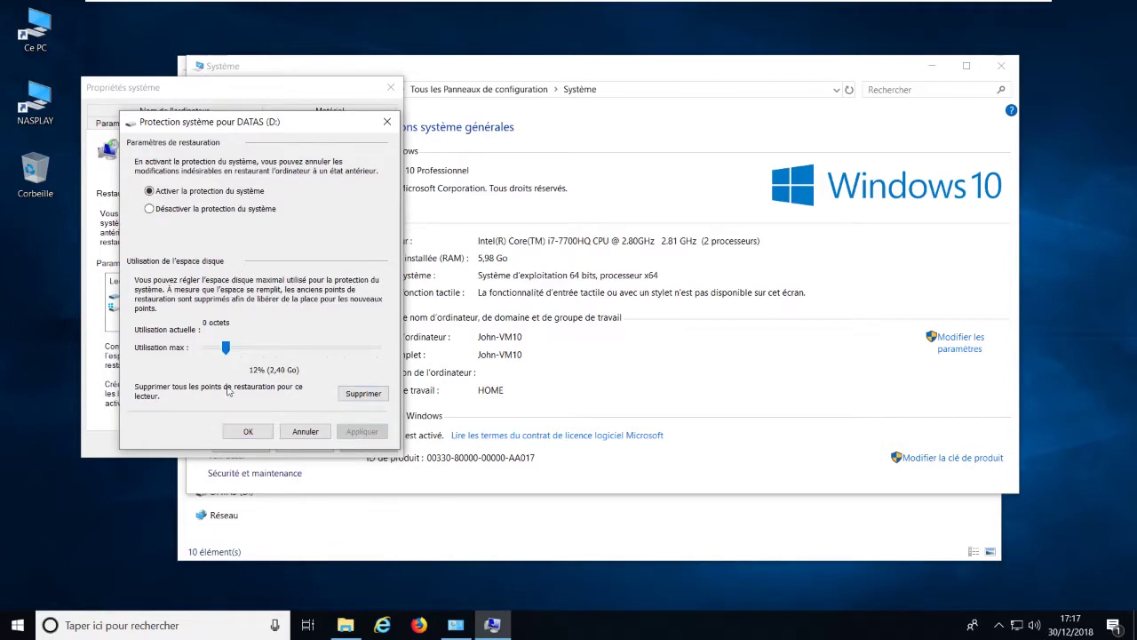
left_click(247, 433)
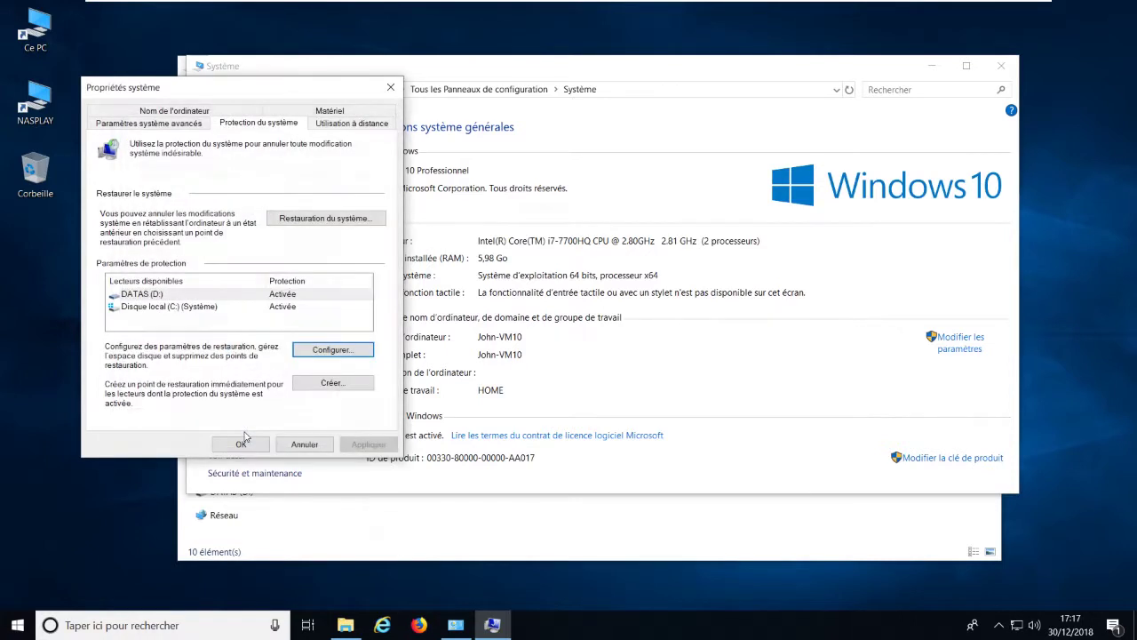
Create a restore point described with the owner's first name followed by "OK D", and close the system properties
left_click(277, 295)
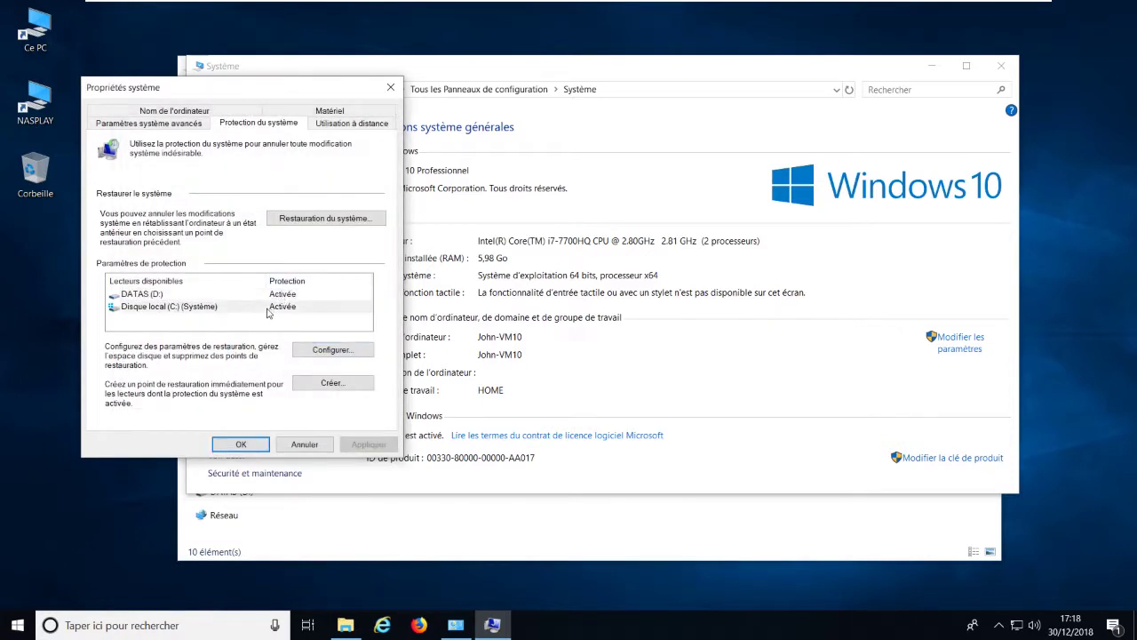
left_click(256, 310)
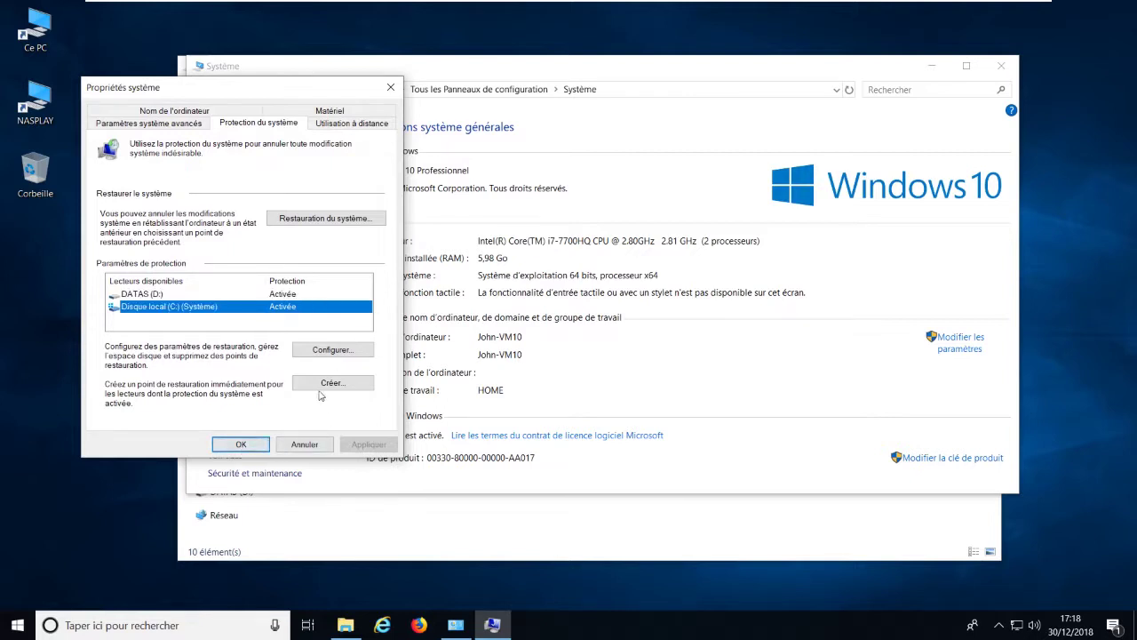
left_click(153, 296)
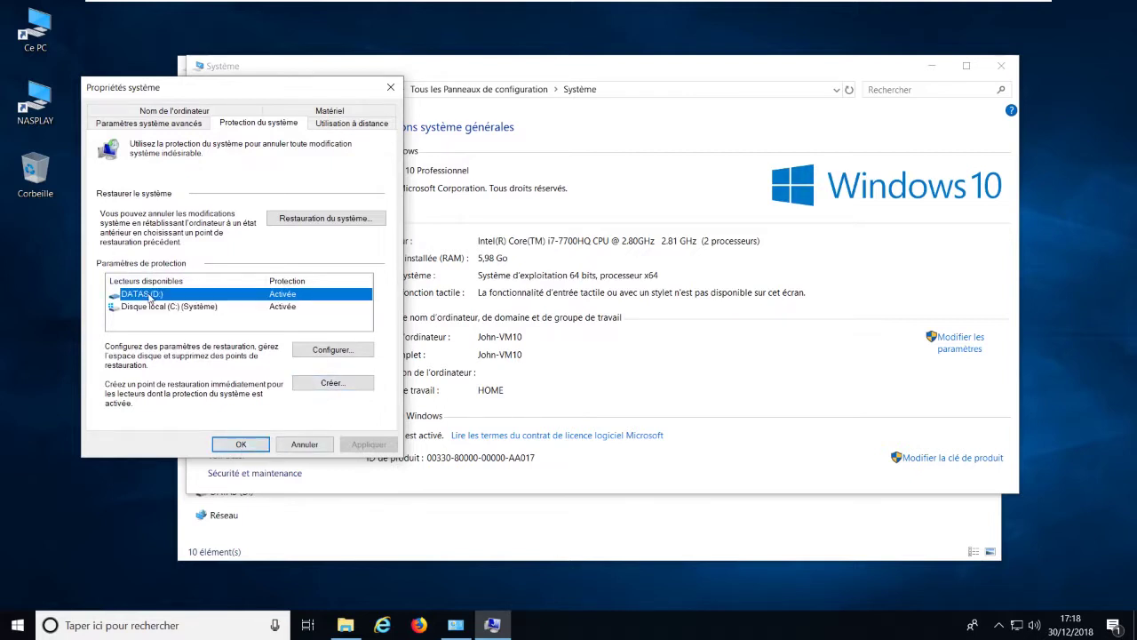
left_click(329, 385)
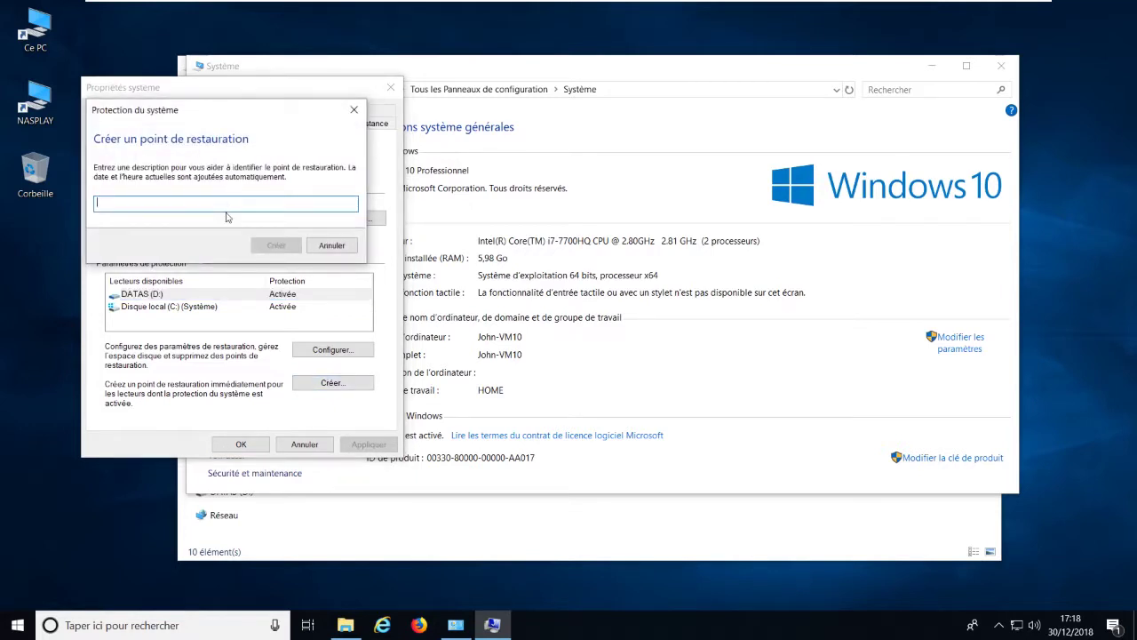
type("John")
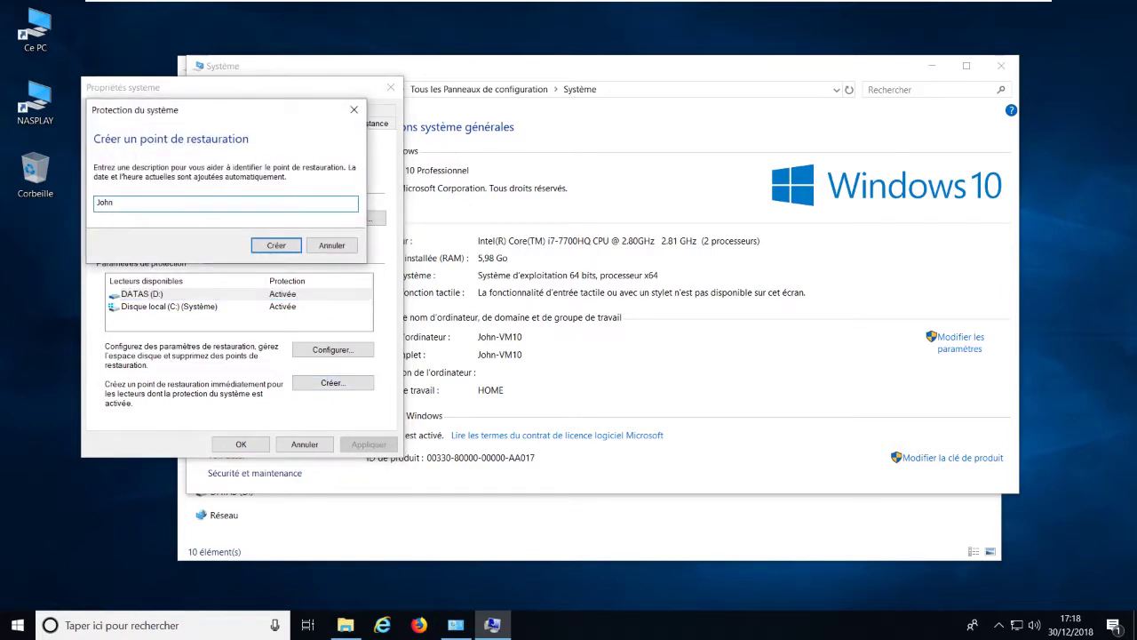
type(" OK D")
left_click(275, 245)
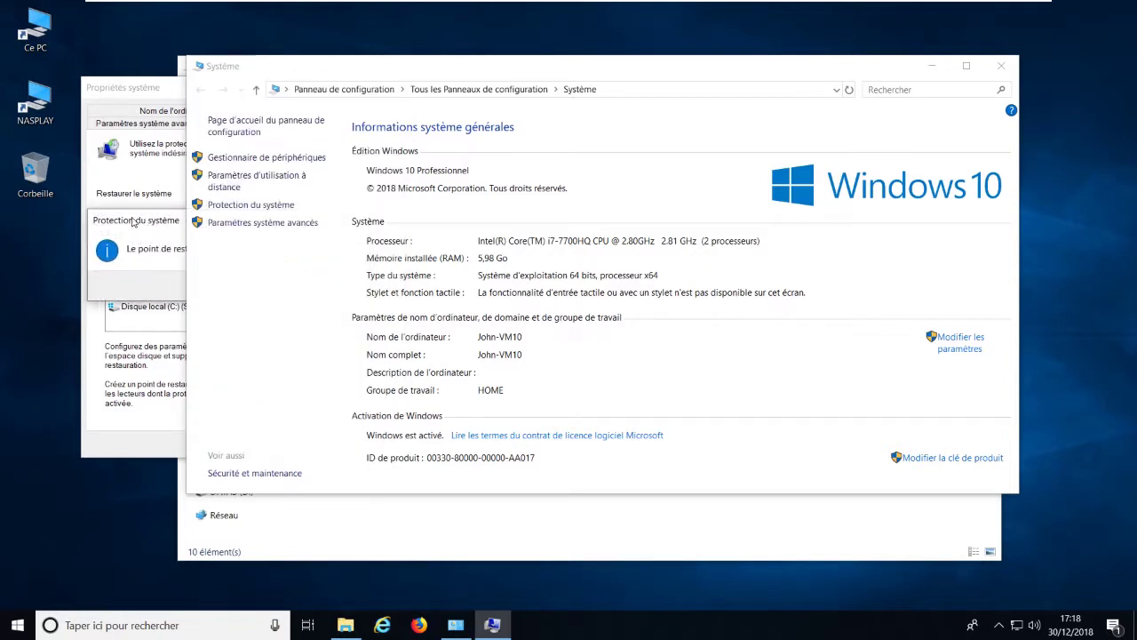
left_click(931, 65)
left_click_drag(268, 256, 414, 255)
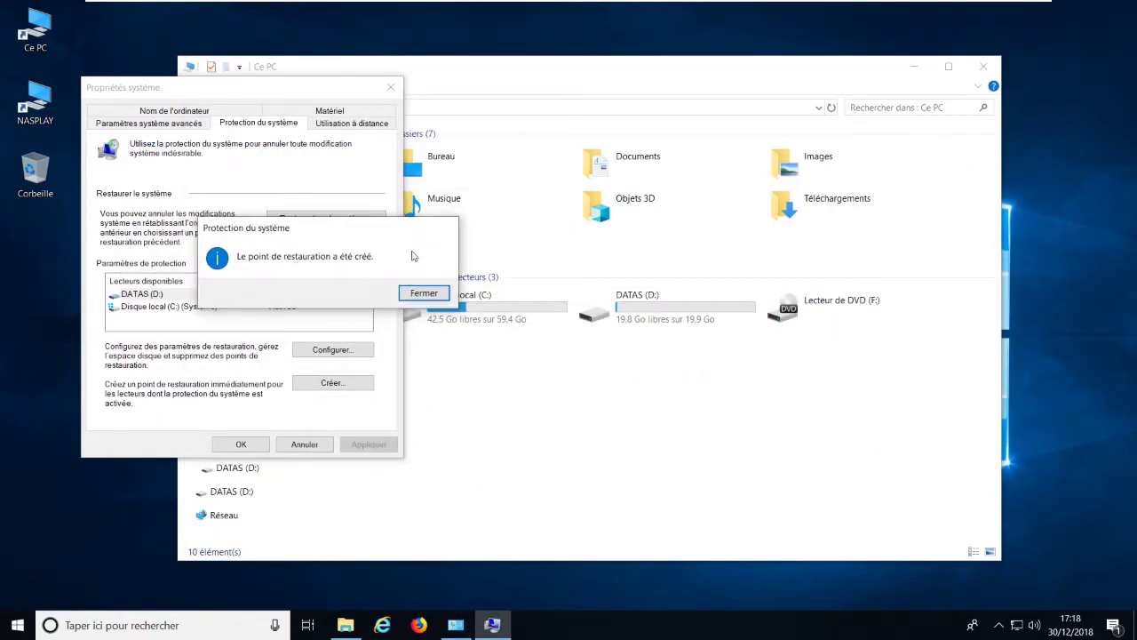
left_click(407, 294)
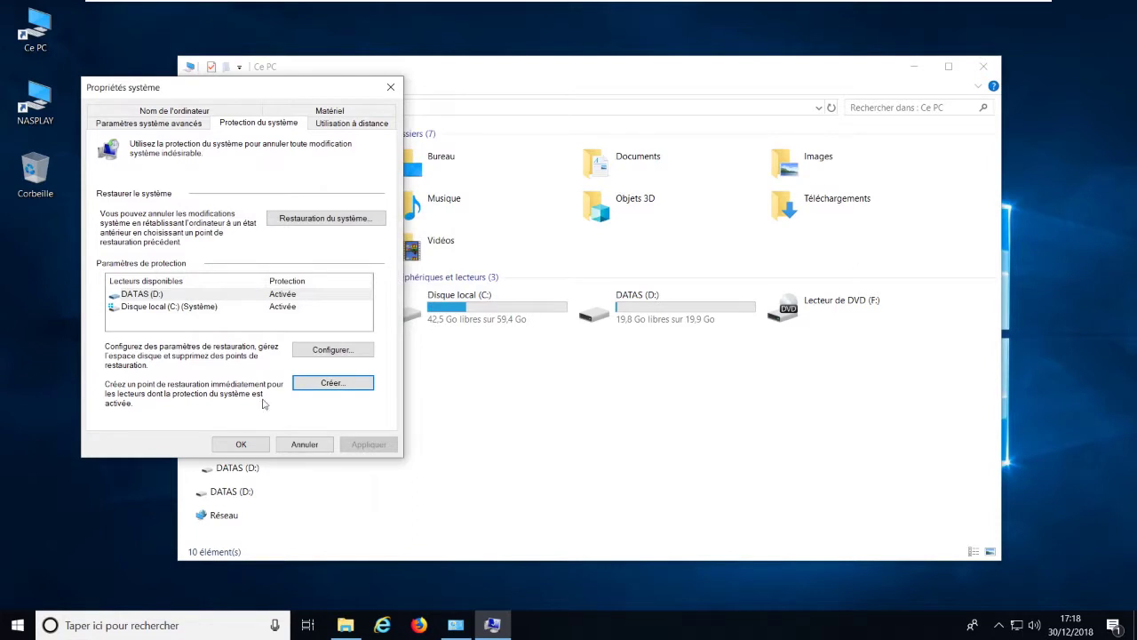
left_click(240, 445)
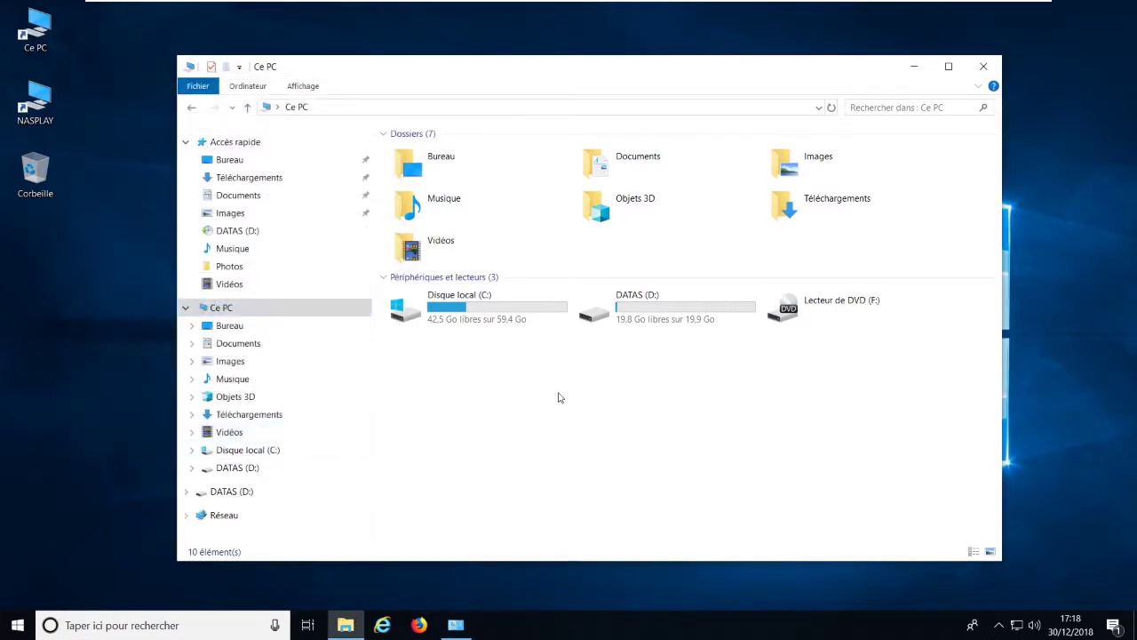
View the contents of Message Important.txt in the Important folder of DATAS (D:), and close the file
double_click(641, 327)
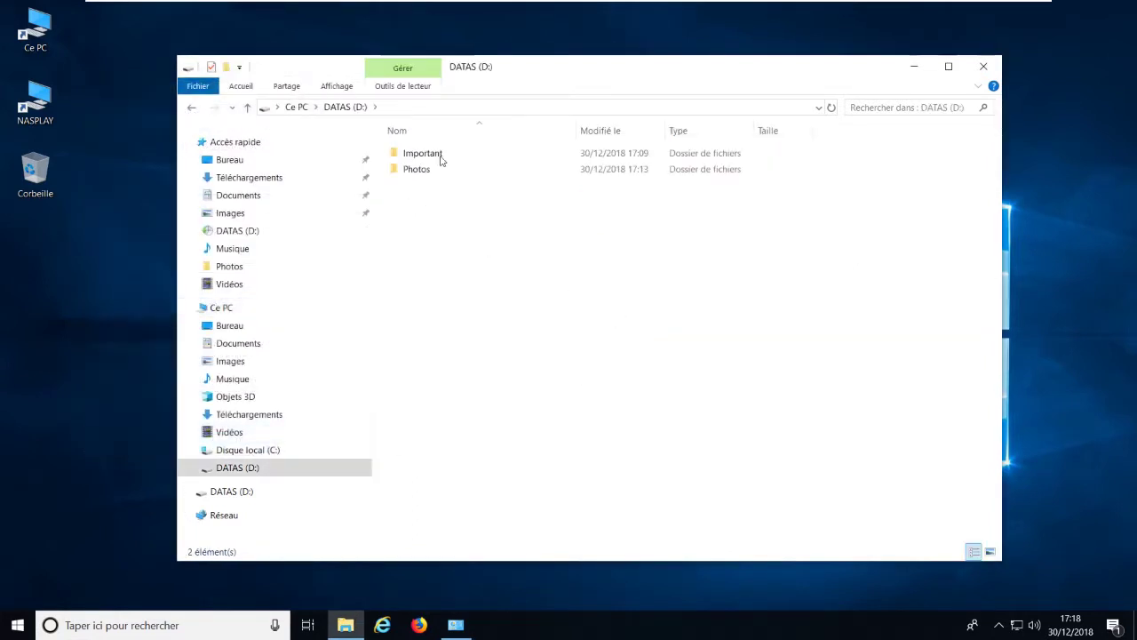
double_click(424, 152)
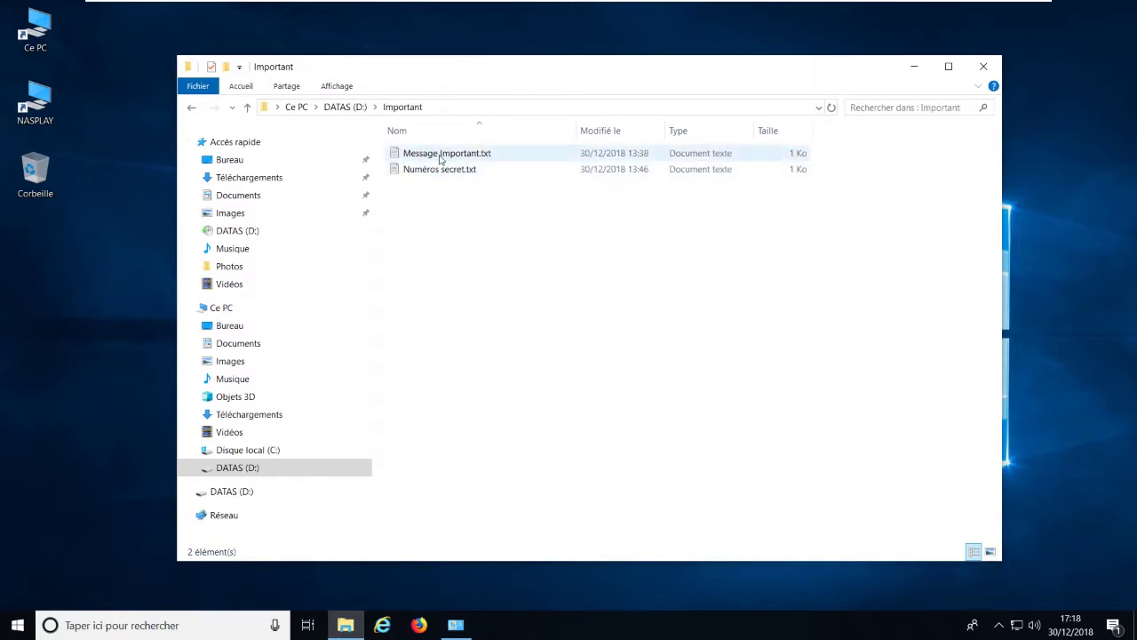
double_click(441, 156)
left_click_drag(231, 101, 147, 99)
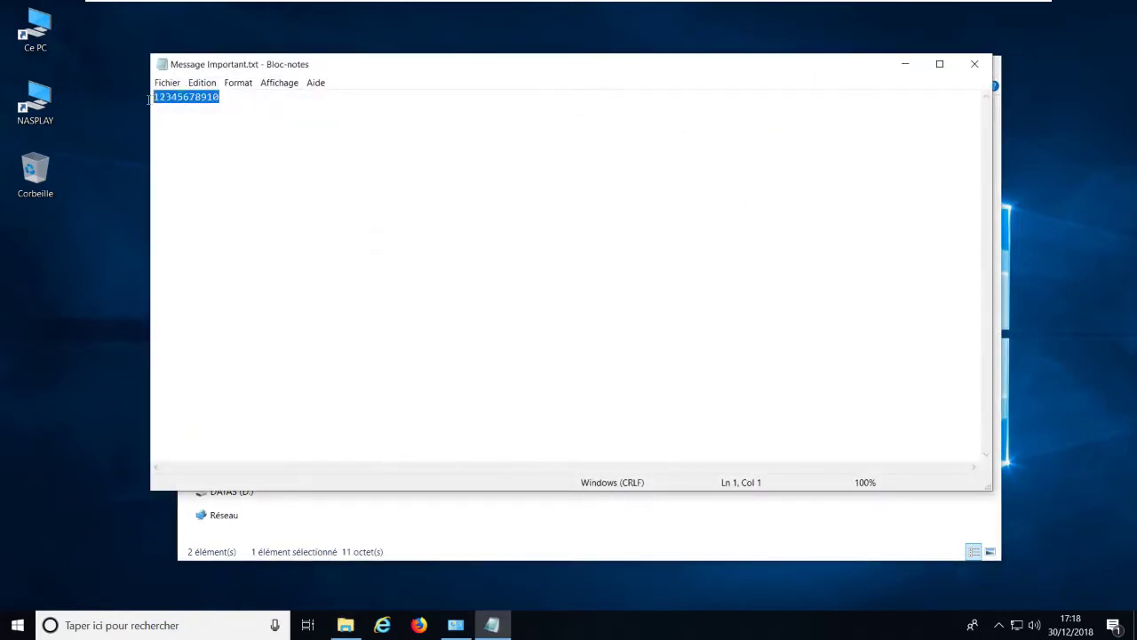
left_click(256, 107)
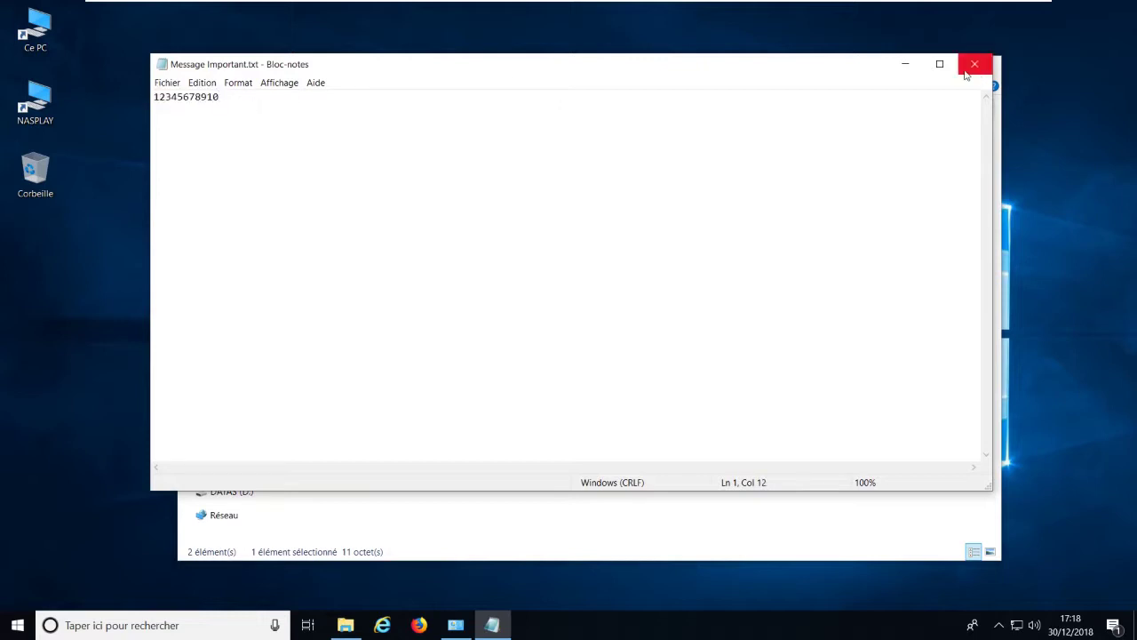
left_click(974, 64)
View the contents of Numéros secret.txt in the Important folder and close the file
double_click(443, 170)
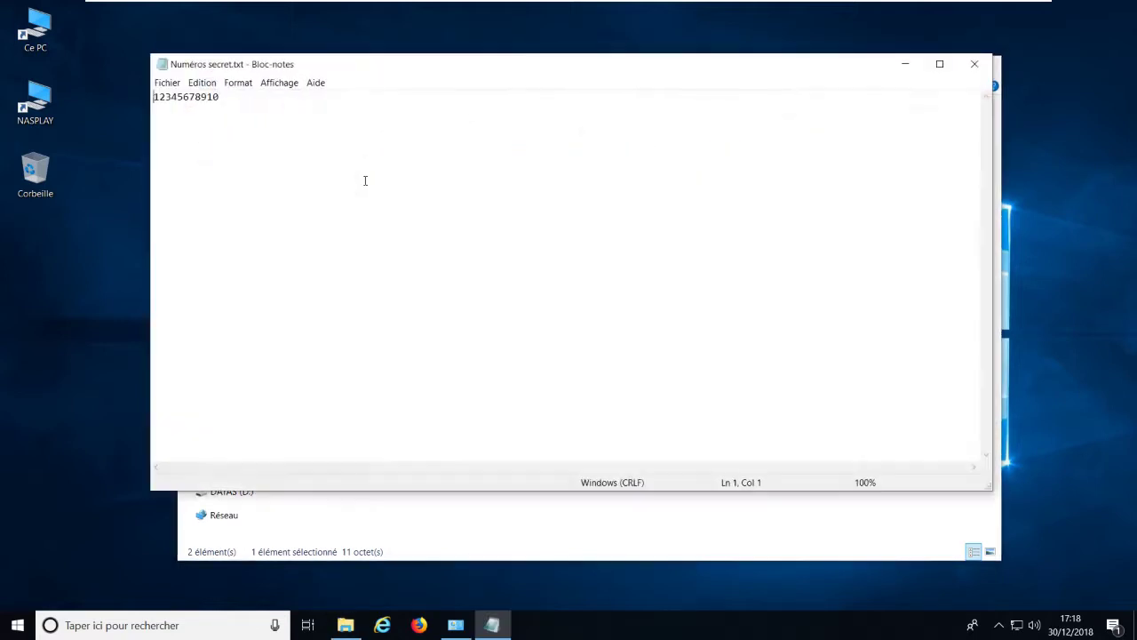
left_click_drag(235, 100, 149, 99)
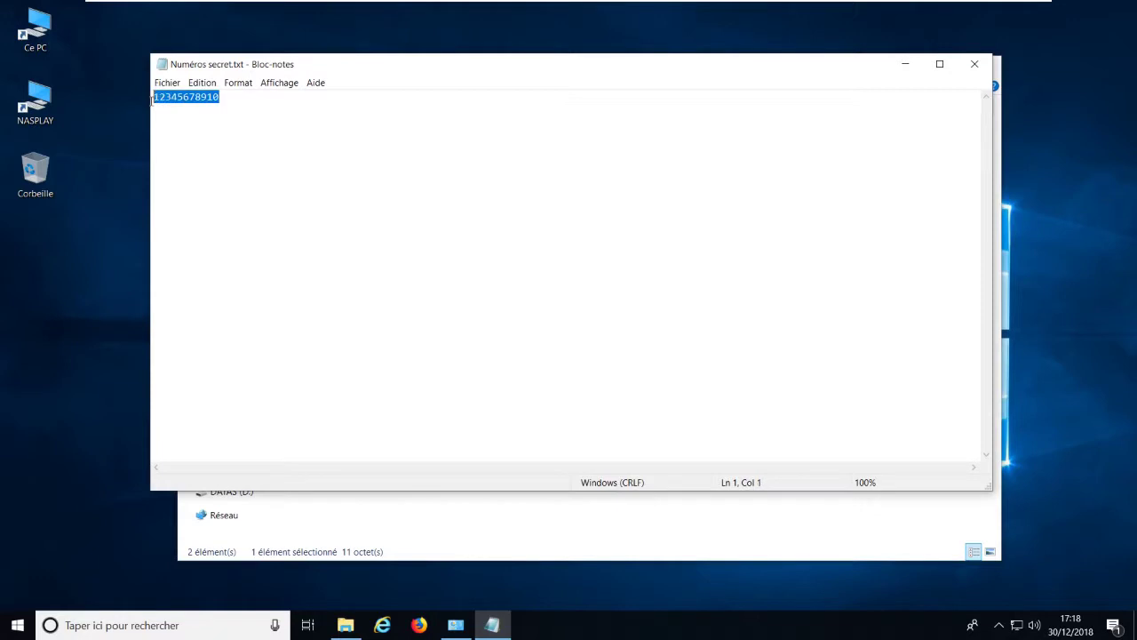
left_click(203, 100)
left_click(975, 64)
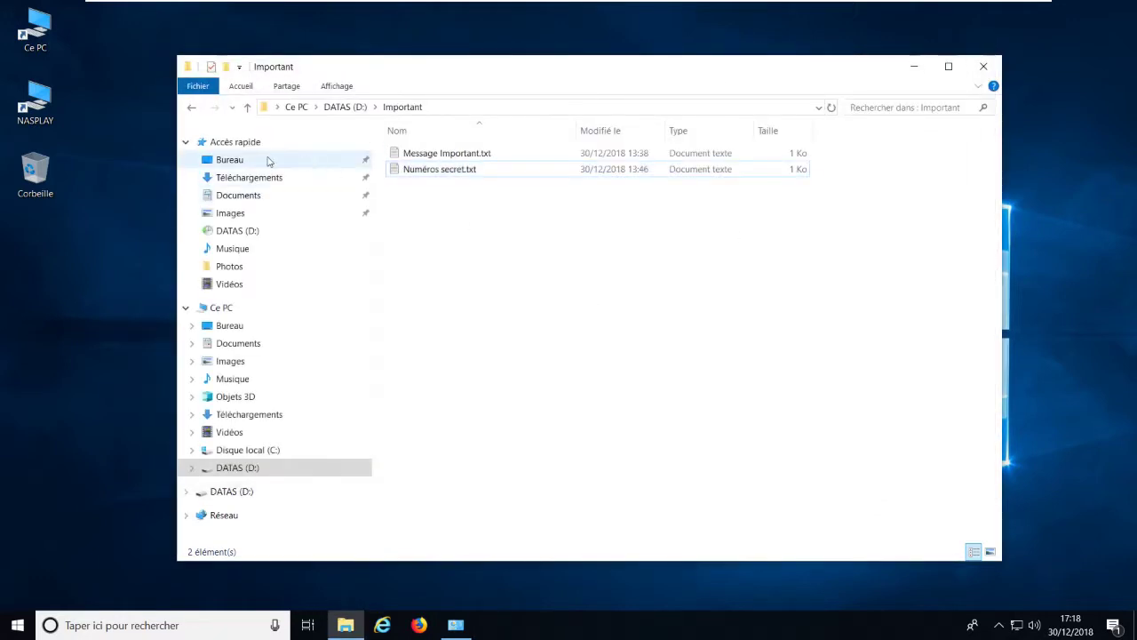
Look through the pictures in the Photos folder of DATAS (D:) and return to the drive's root
left_click(192, 107)
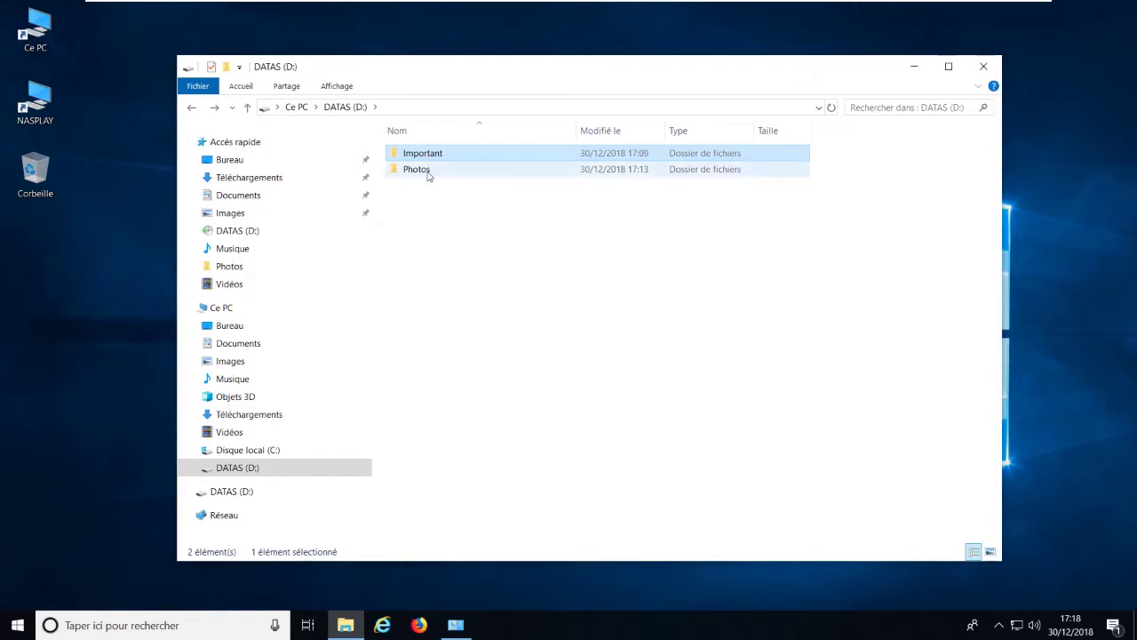
double_click(417, 170)
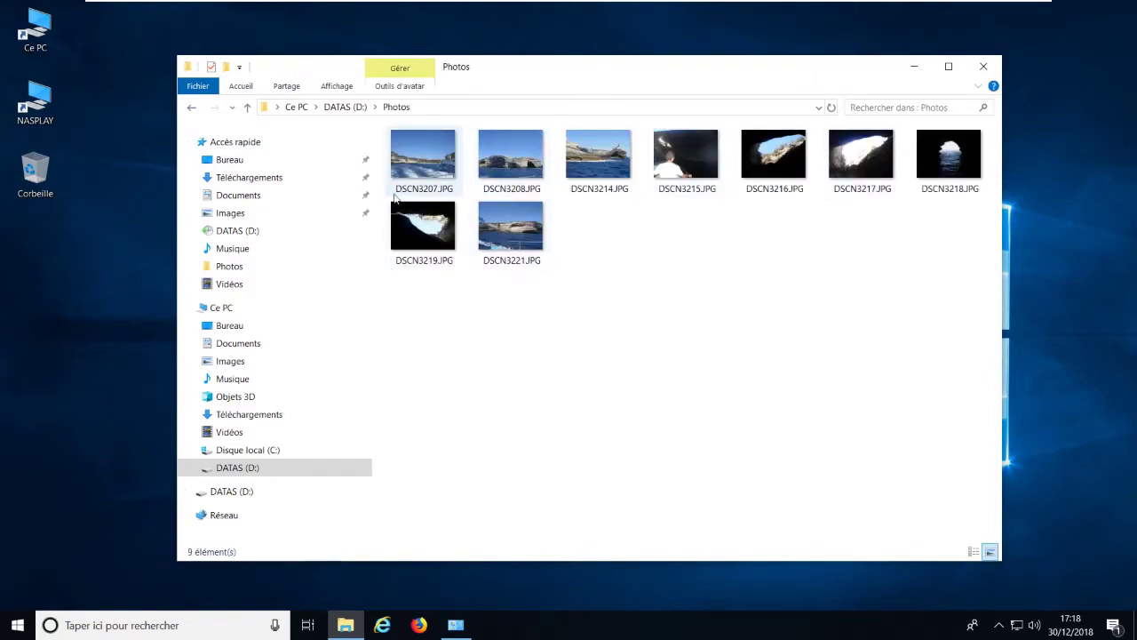
left_click(192, 107)
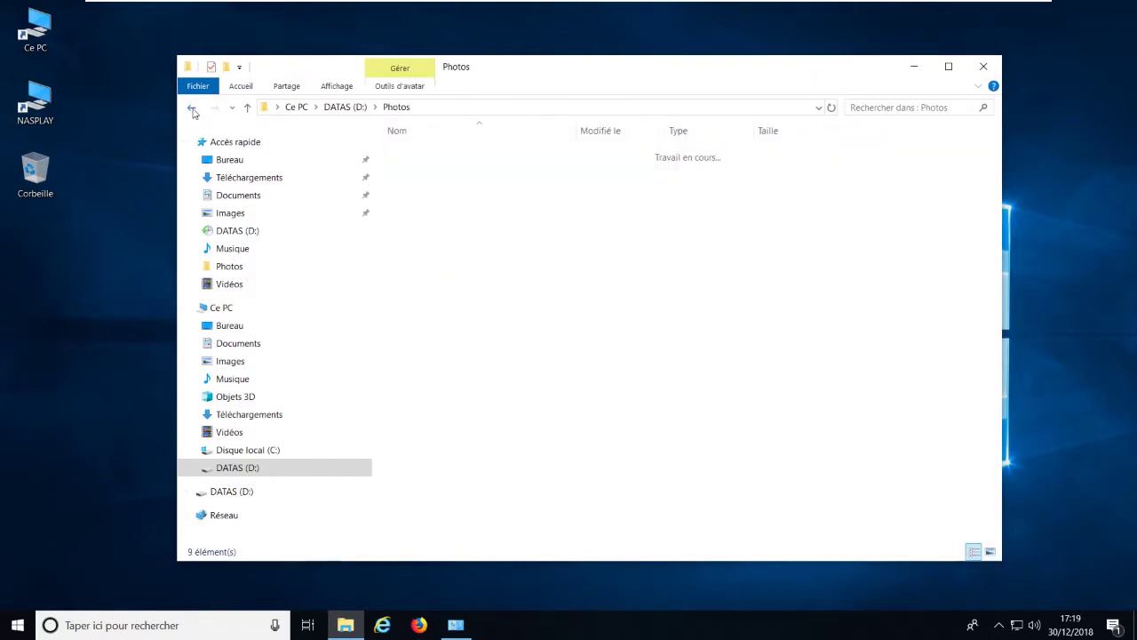
Check the previous versions listed in the properties of DATAS (D:) and close the properties
left_click(570, 257)
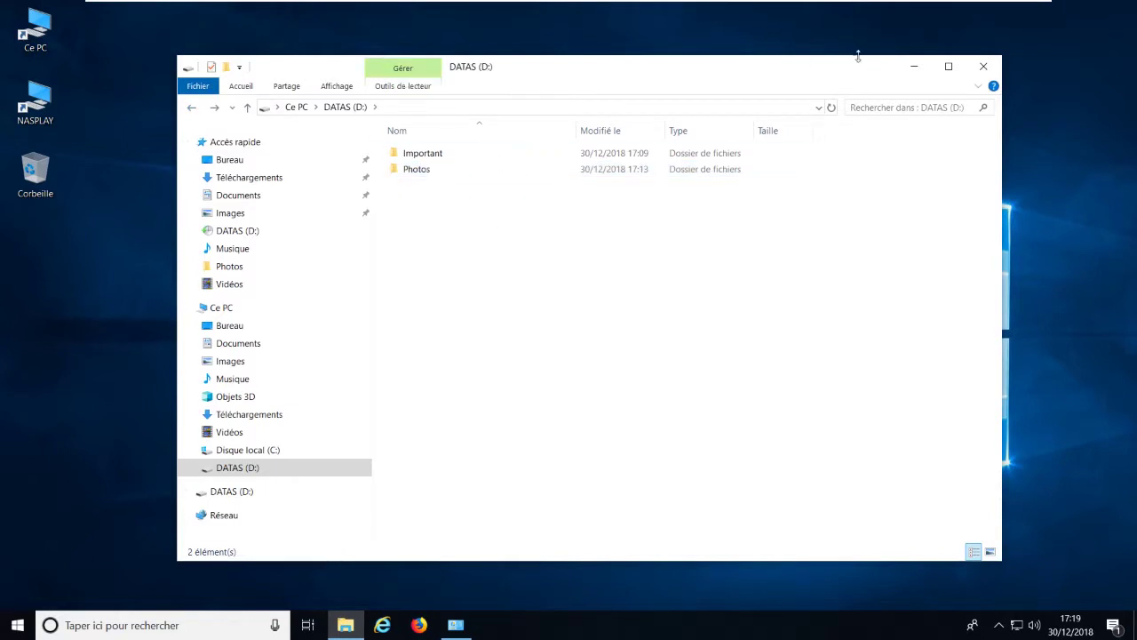
right_click(535, 245)
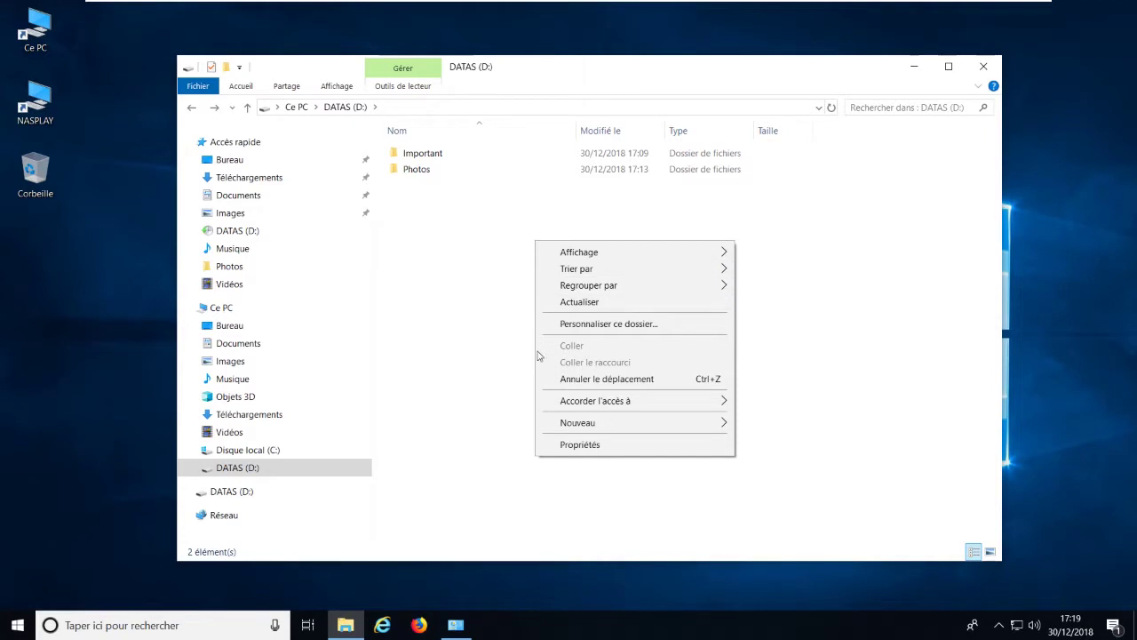
left_click(573, 446)
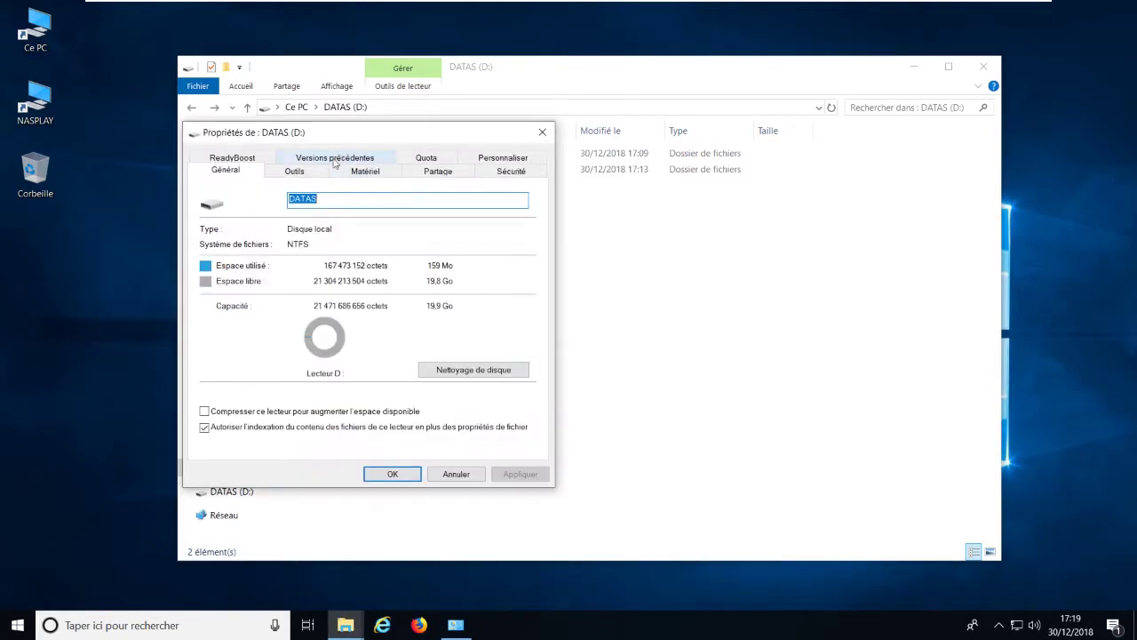
left_click(335, 160)
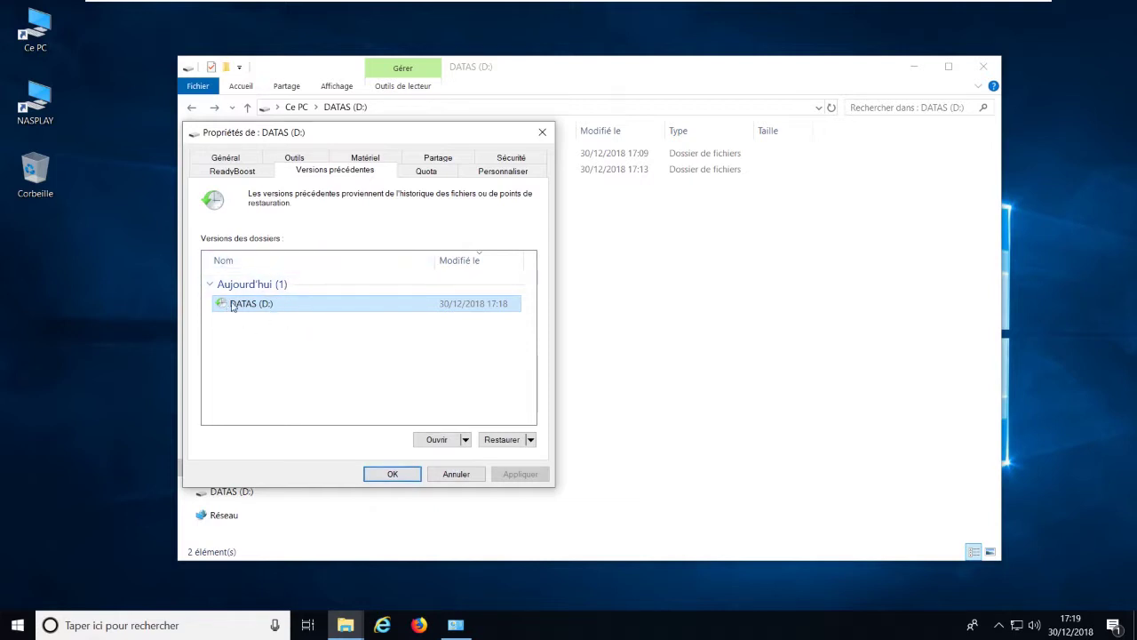
left_click(392, 473)
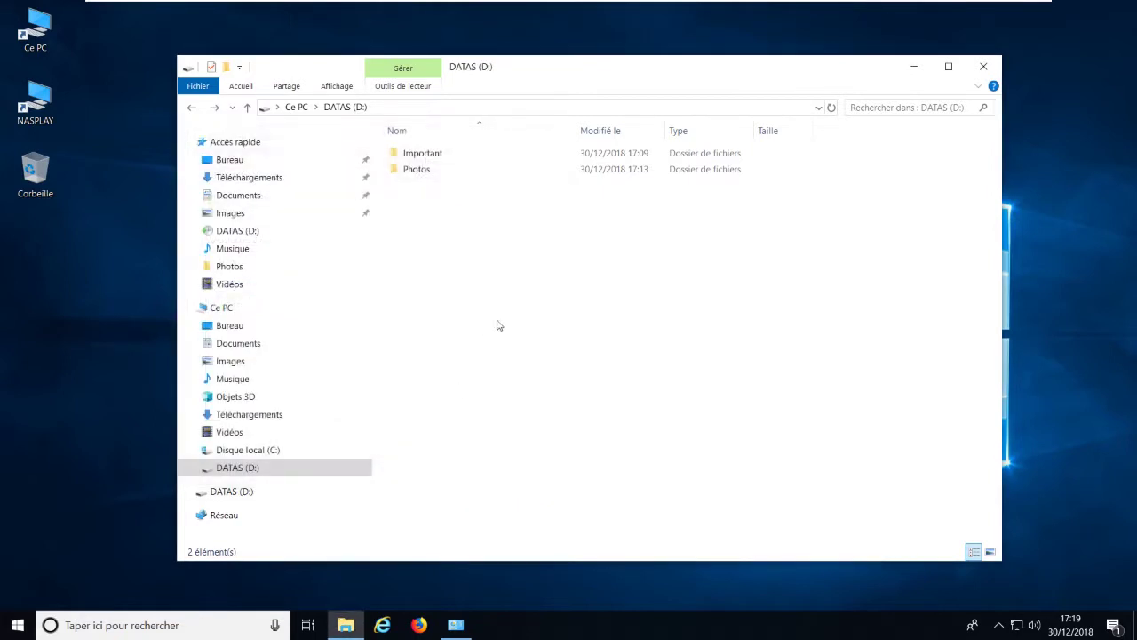
Delete the Important and Photos folders from DATAS (D:), and reopen the drive to check its contents
left_click_drag(457, 224, 428, 149)
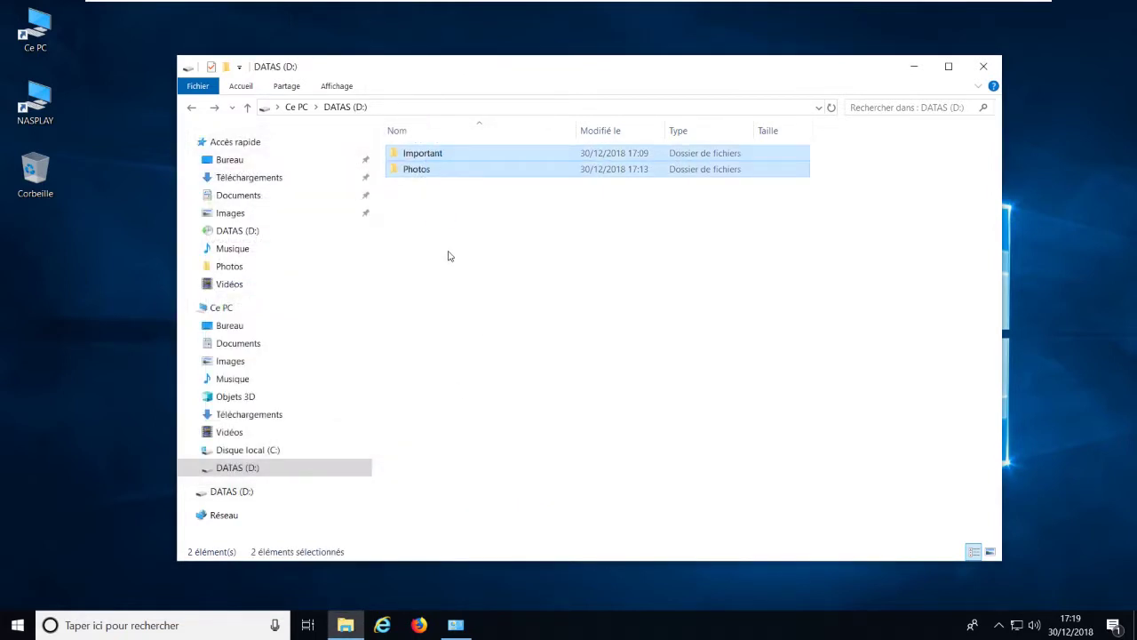
key("Delete")
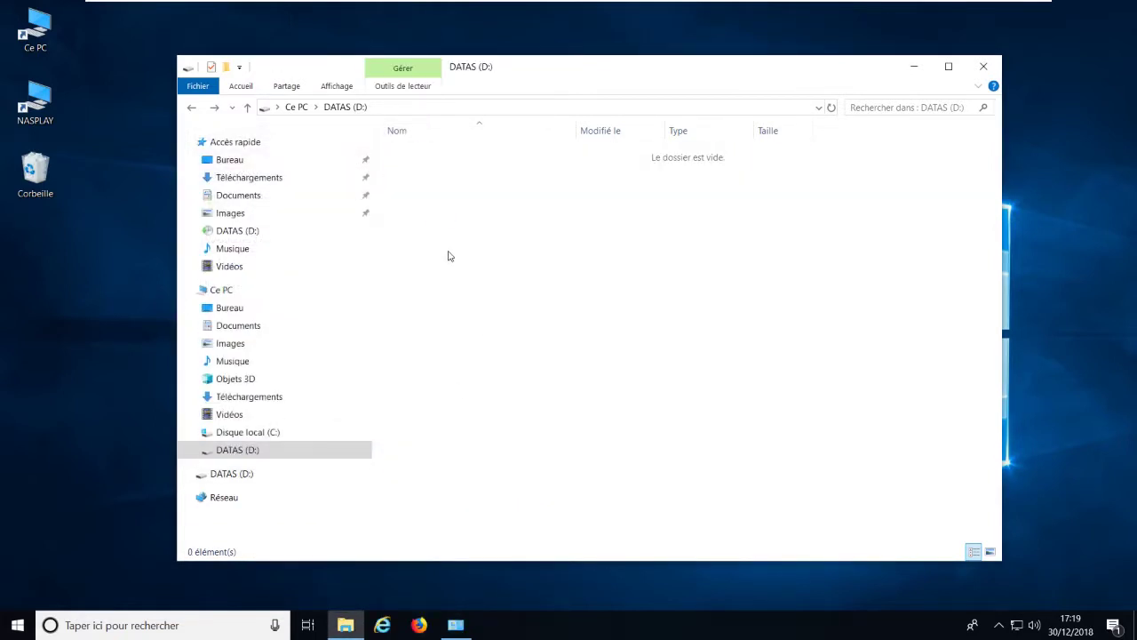
left_click(191, 107)
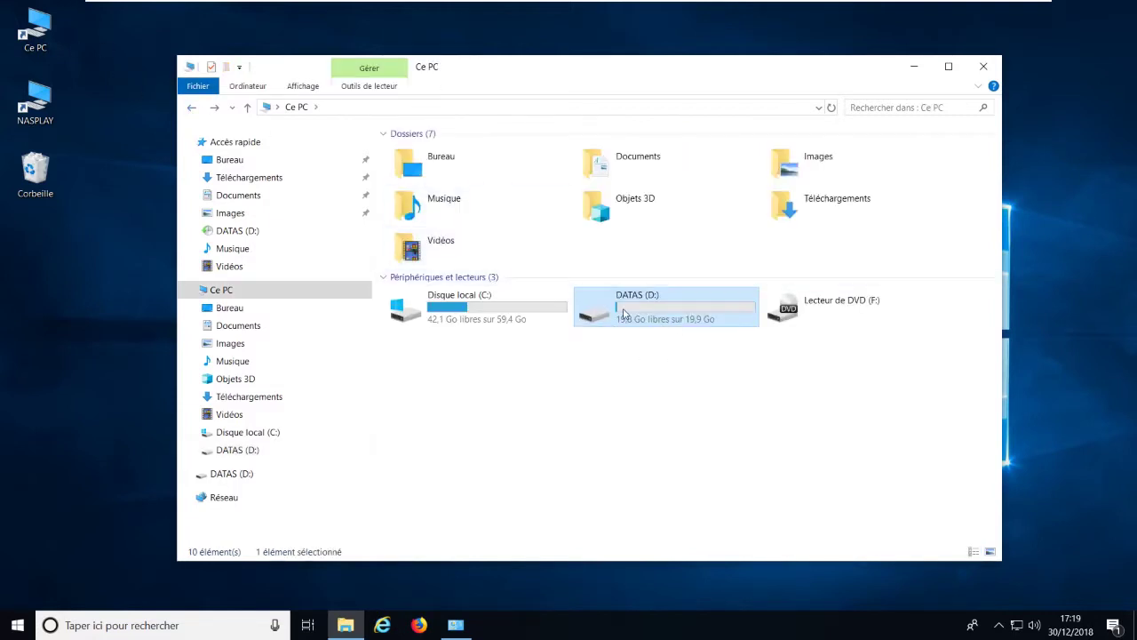
double_click(620, 320)
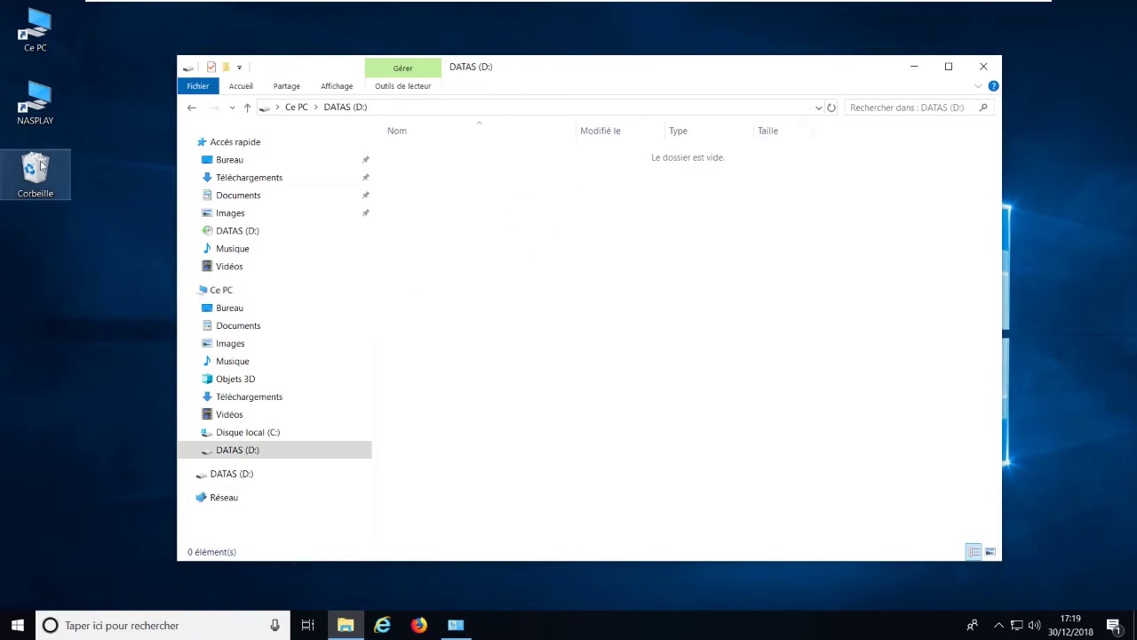
Empty the Recycle Bin, permanently deleting the two folders, and close the DATAS (D:) window
right_click(34, 169)
left_click(83, 192)
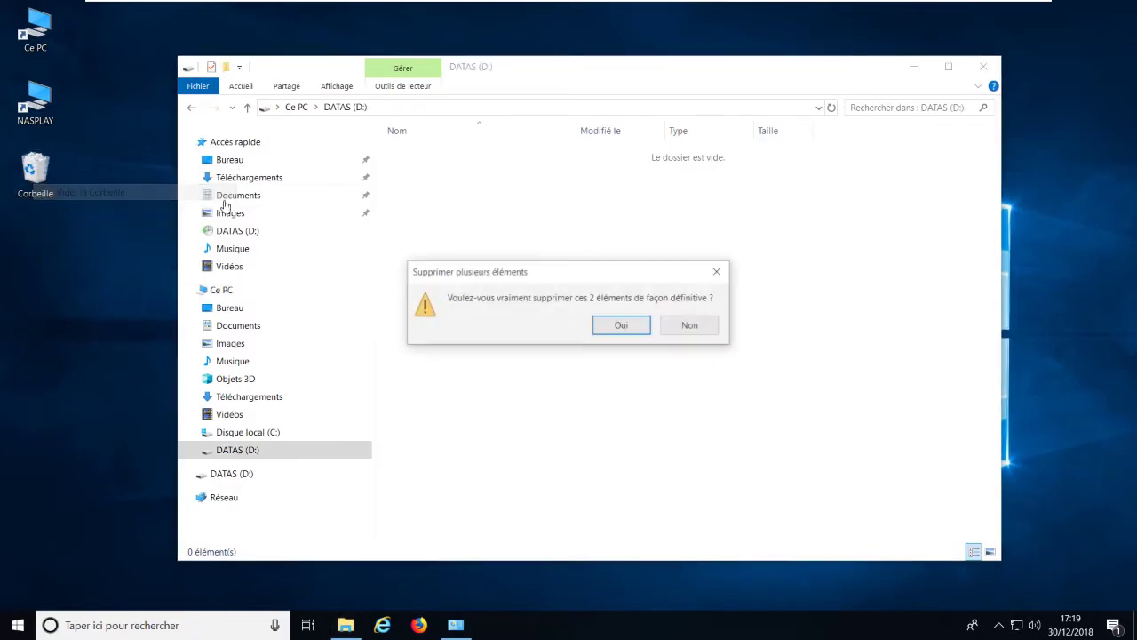
left_click(622, 326)
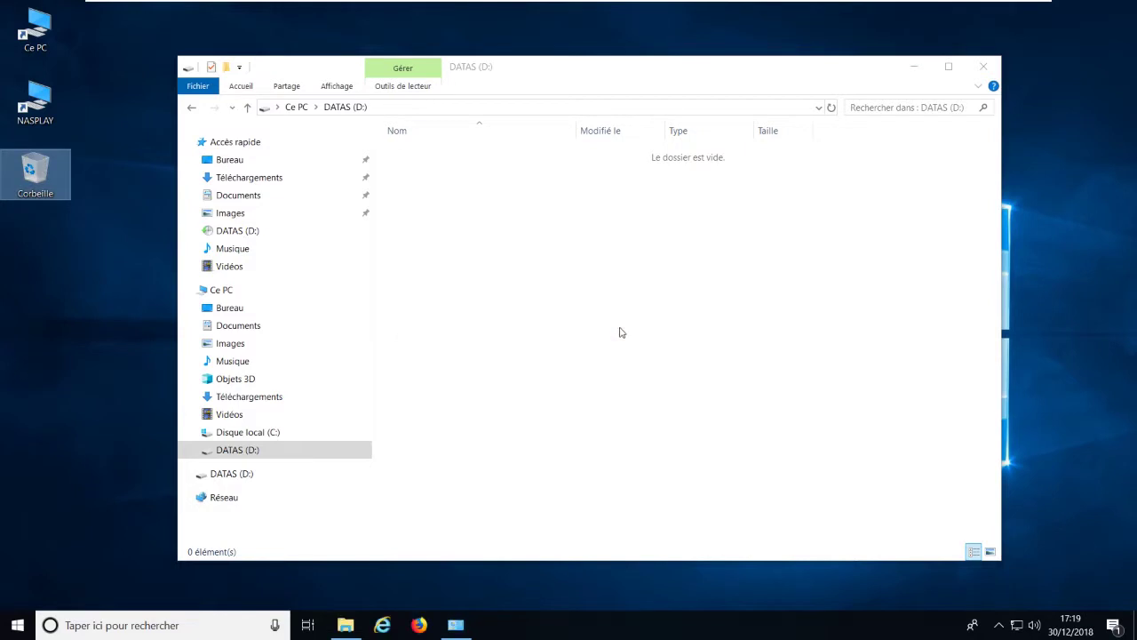
left_click(560, 272)
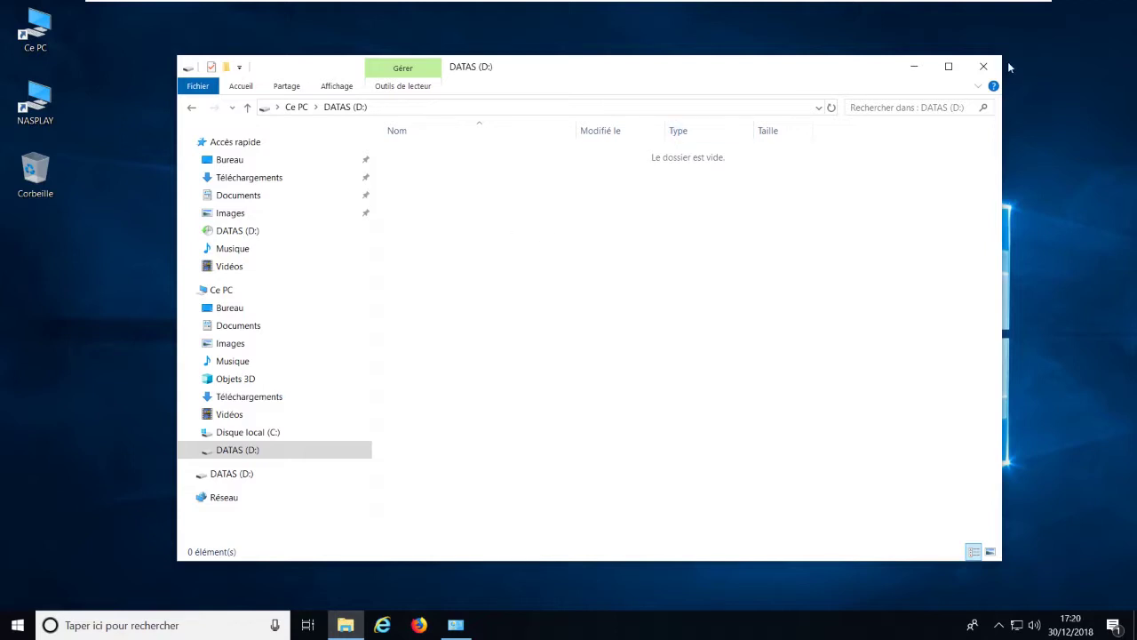
left_click(986, 72)
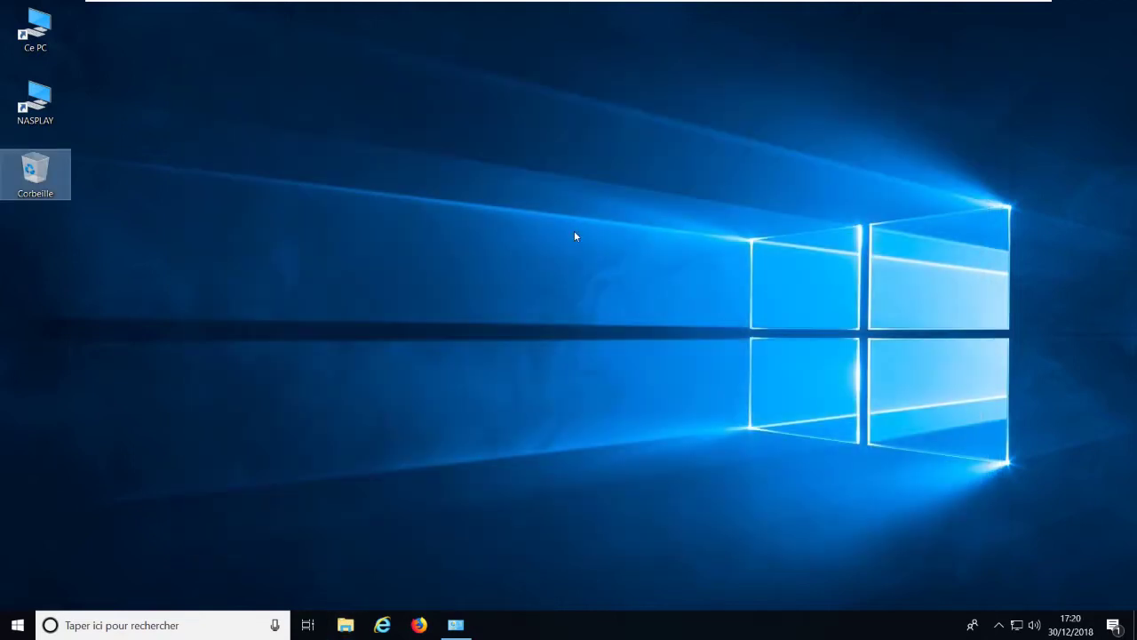
Open DATAS (D:) from Ce PC and display the previous versions in the drive's properties
double_click(41, 30)
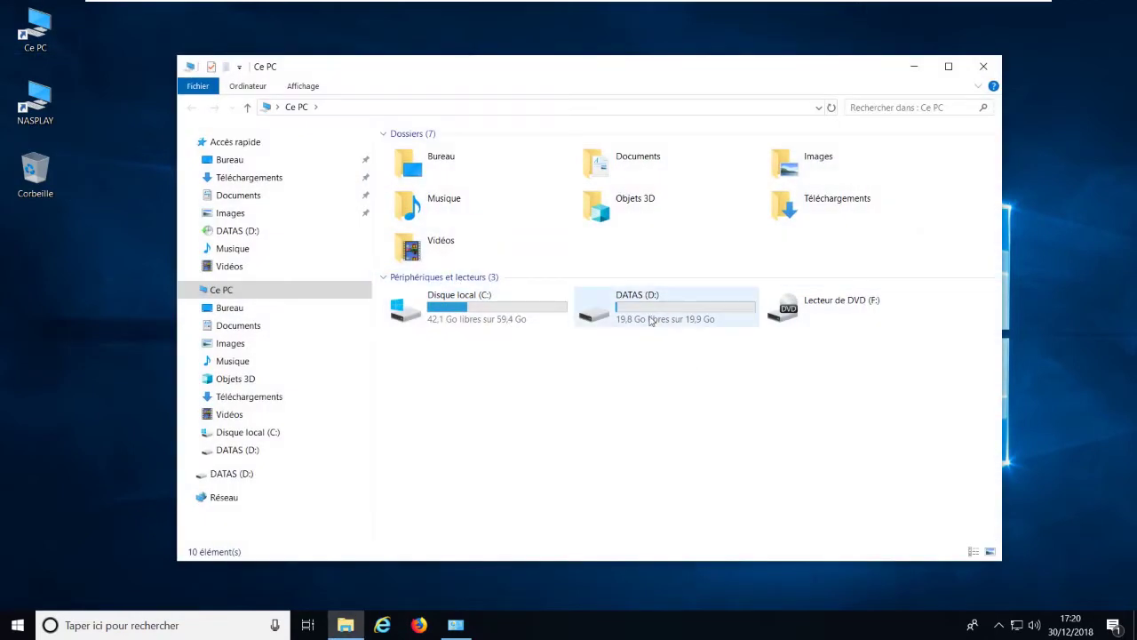
double_click(652, 320)
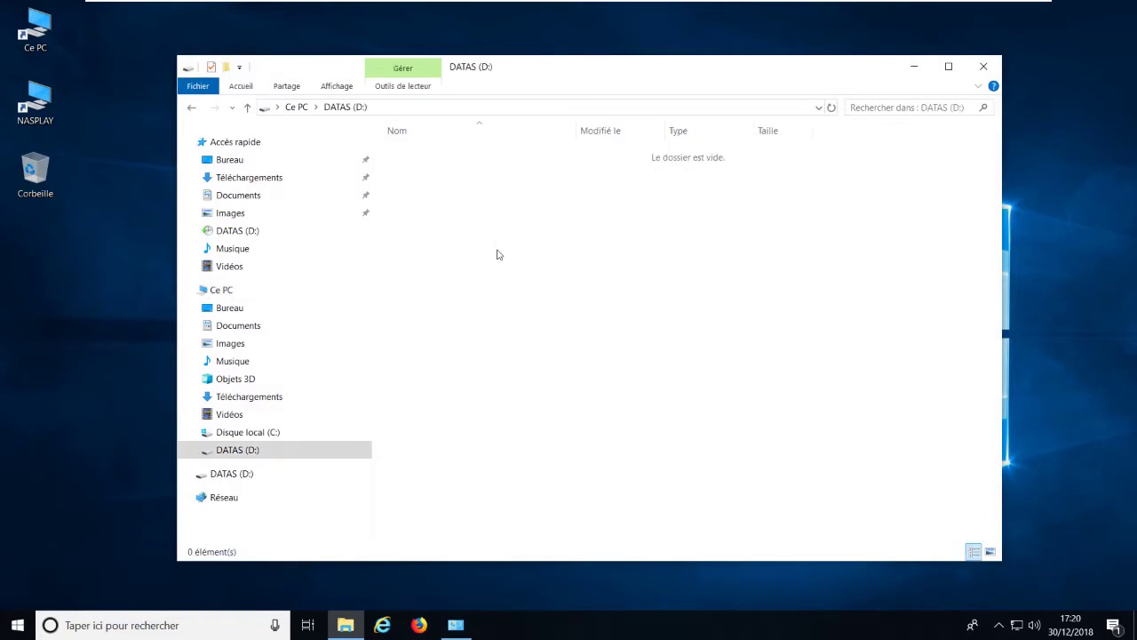
right_click(514, 230)
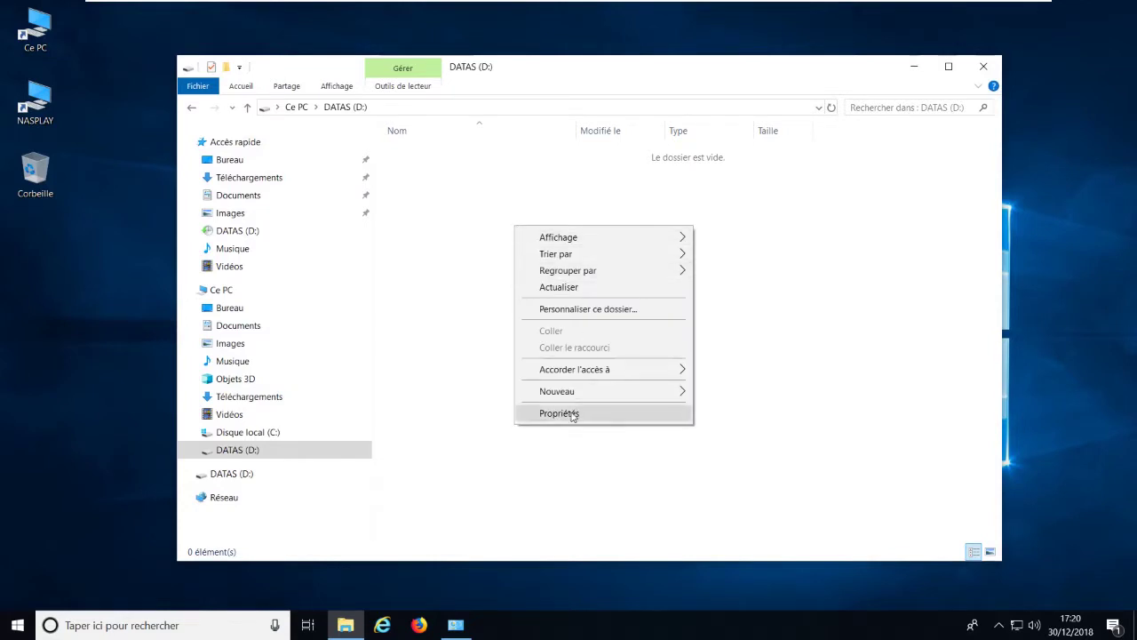
left_click(574, 415)
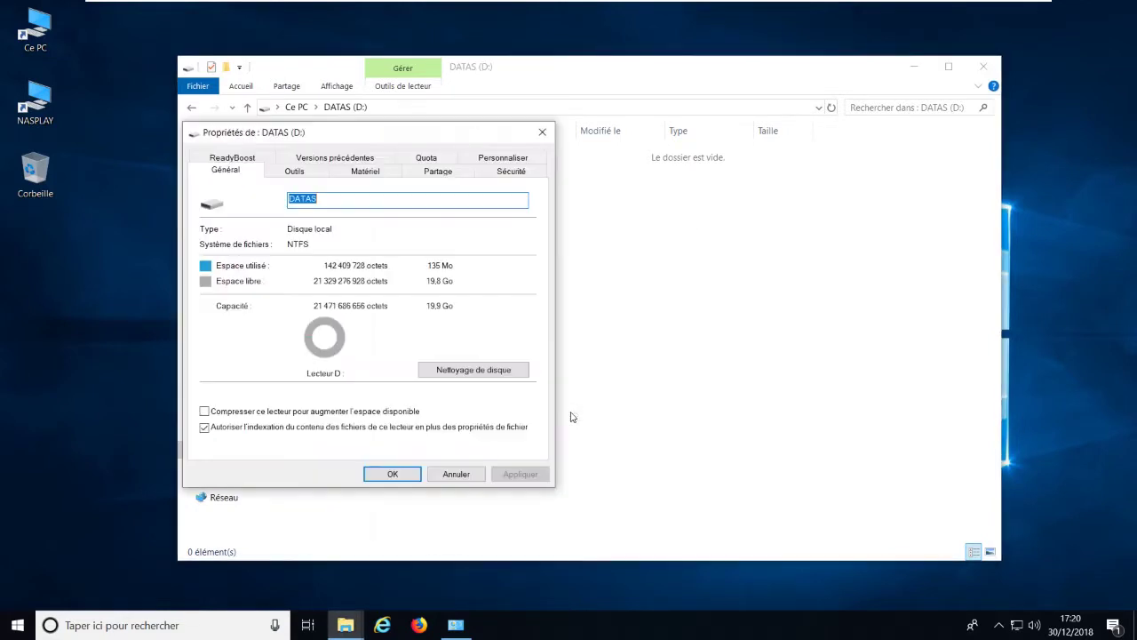
left_click(356, 160)
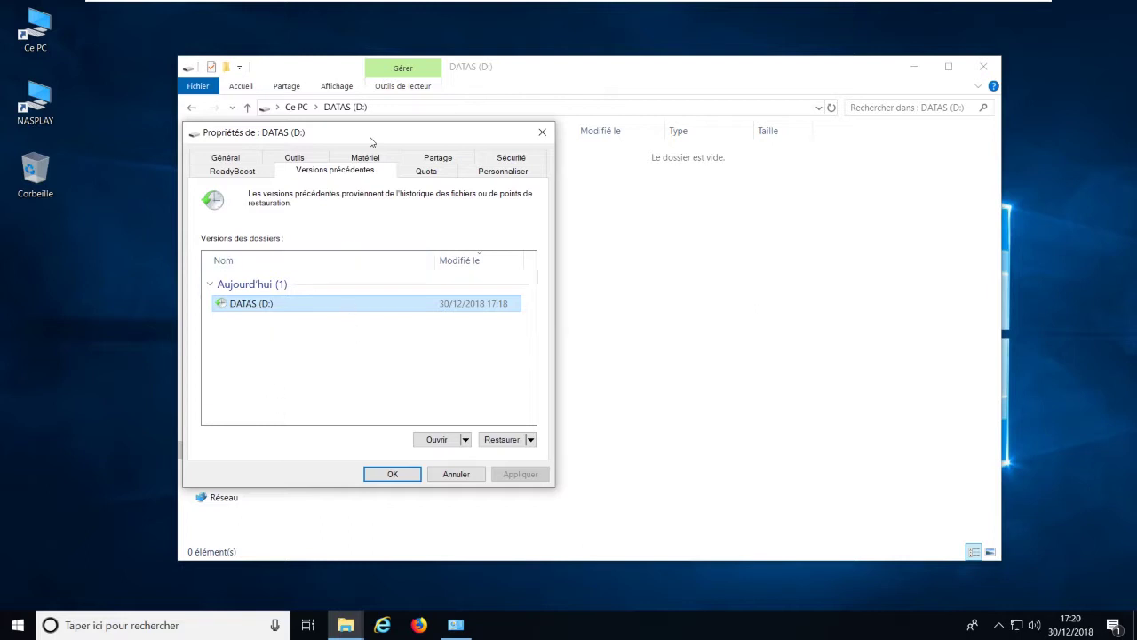
left_click_drag(371, 145, 448, 105)
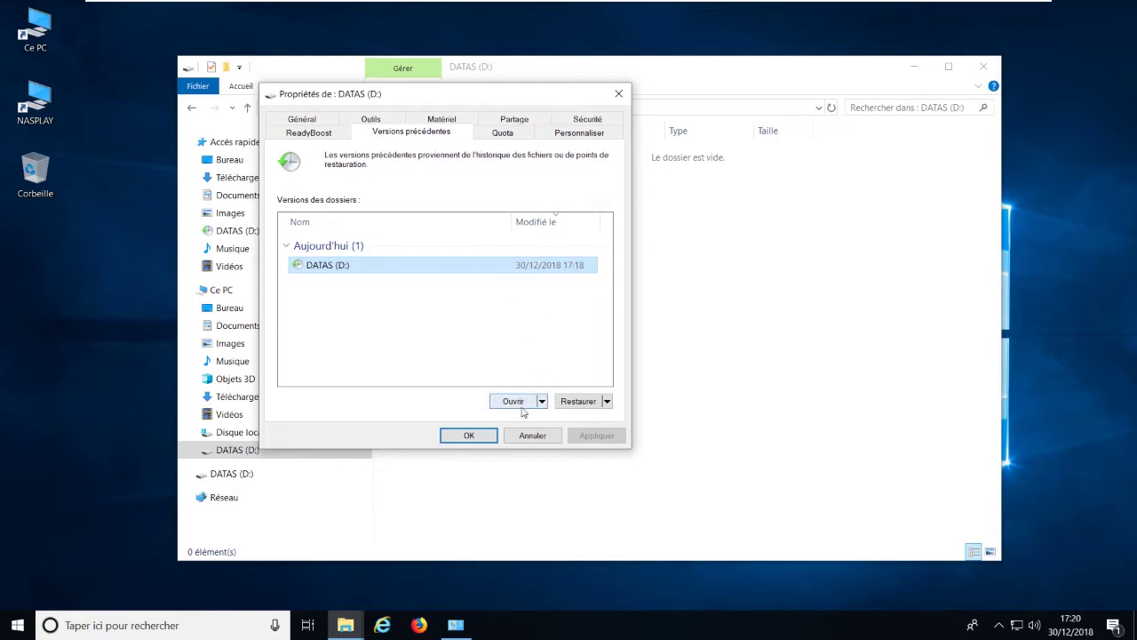
Open the 30/12/2018 17:18 version of DATAS (D:), view Numéros secret.txt in its Important folder, and close the file
left_click(514, 402)
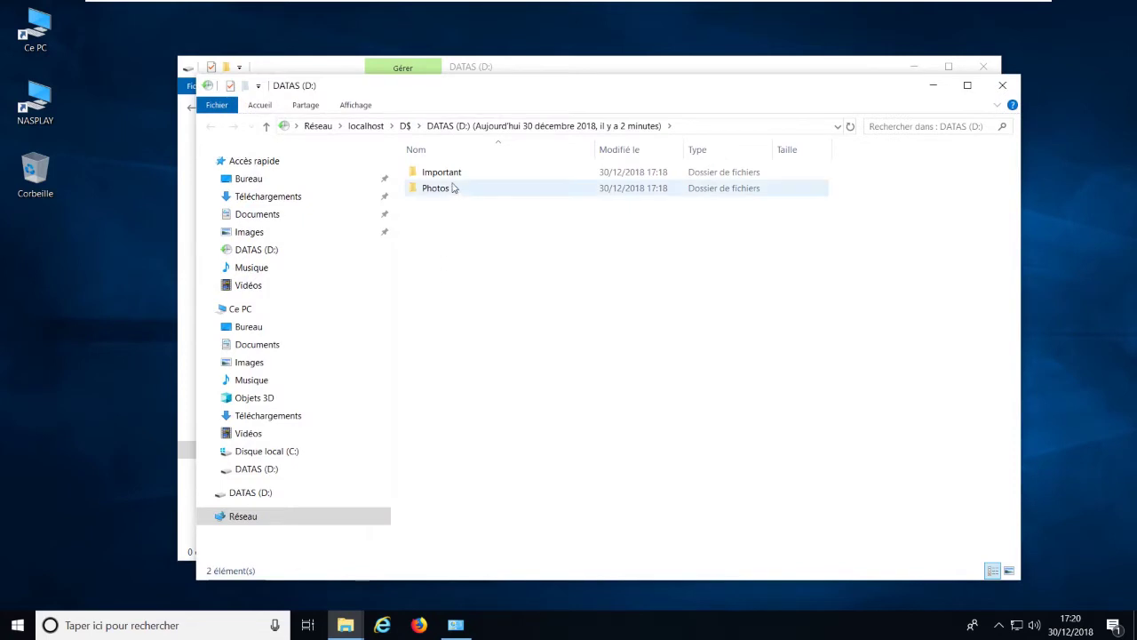
left_click(448, 177)
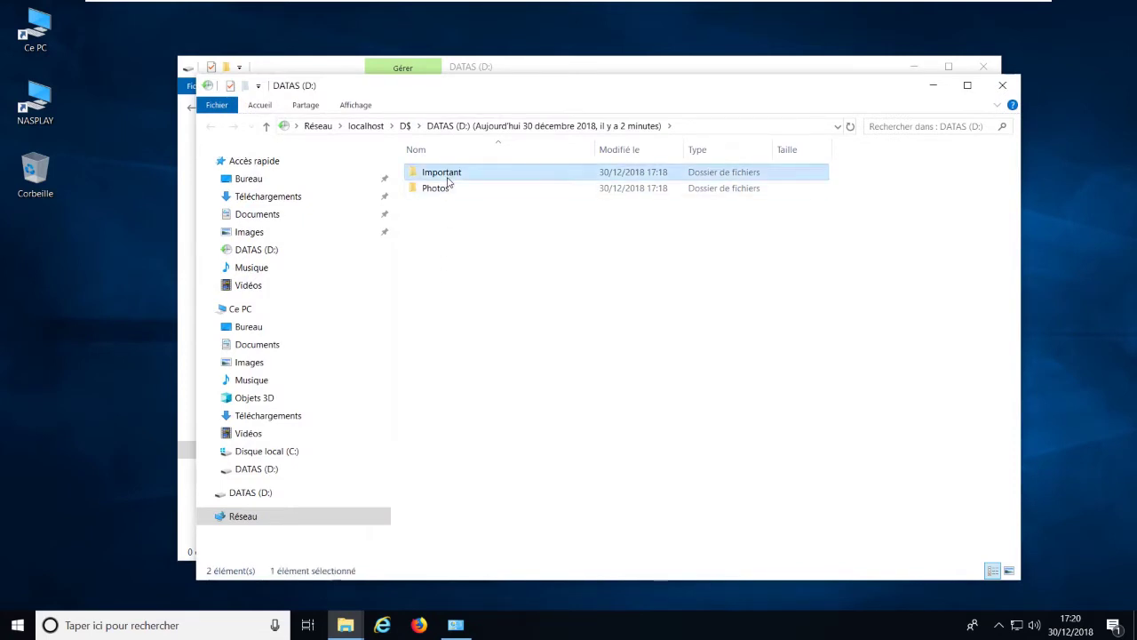
double_click(448, 181)
double_click(452, 187)
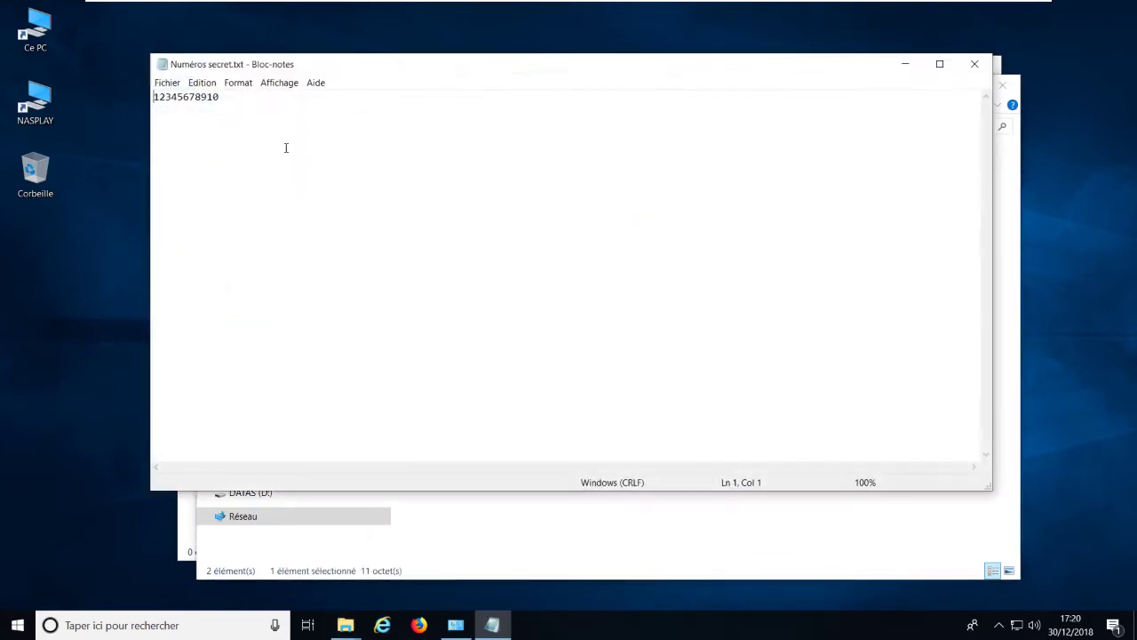
left_click_drag(227, 95, 149, 102)
left_click(208, 116)
left_click(975, 64)
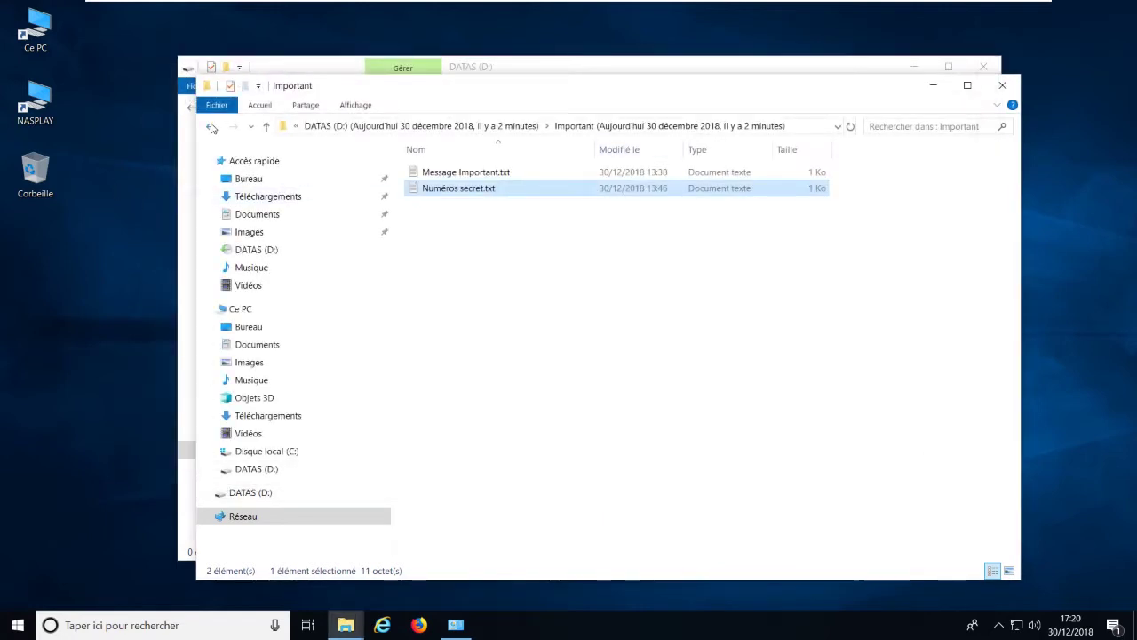
Open the Photos folder of the previous version and display its files as large icons
left_click(211, 126)
double_click(486, 195)
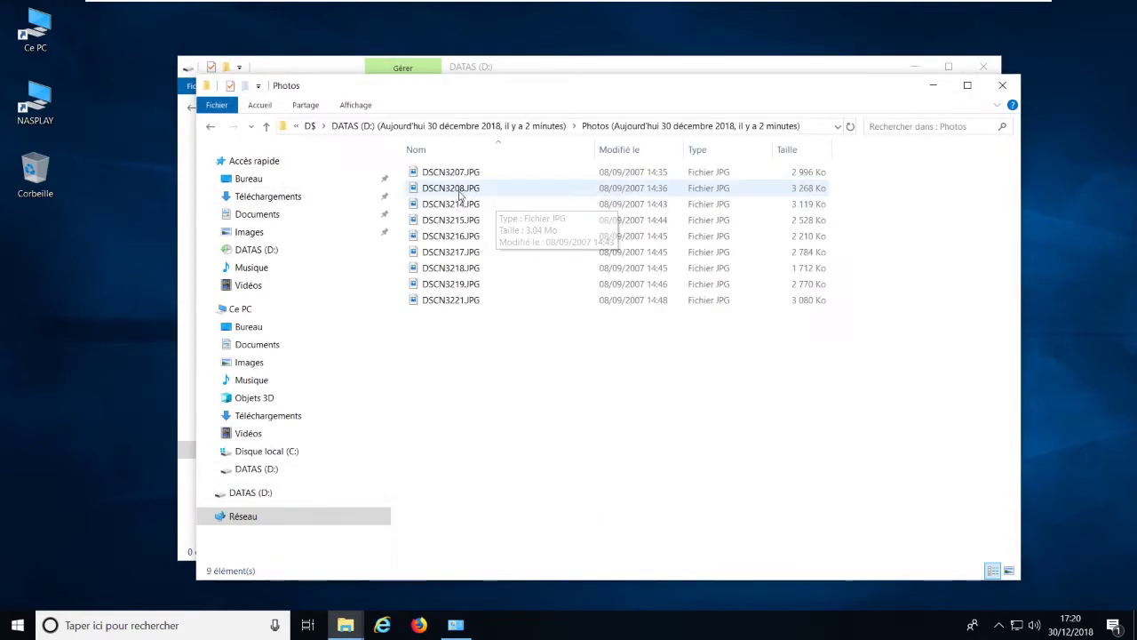
right_click(495, 349)
mouse_move(569, 355)
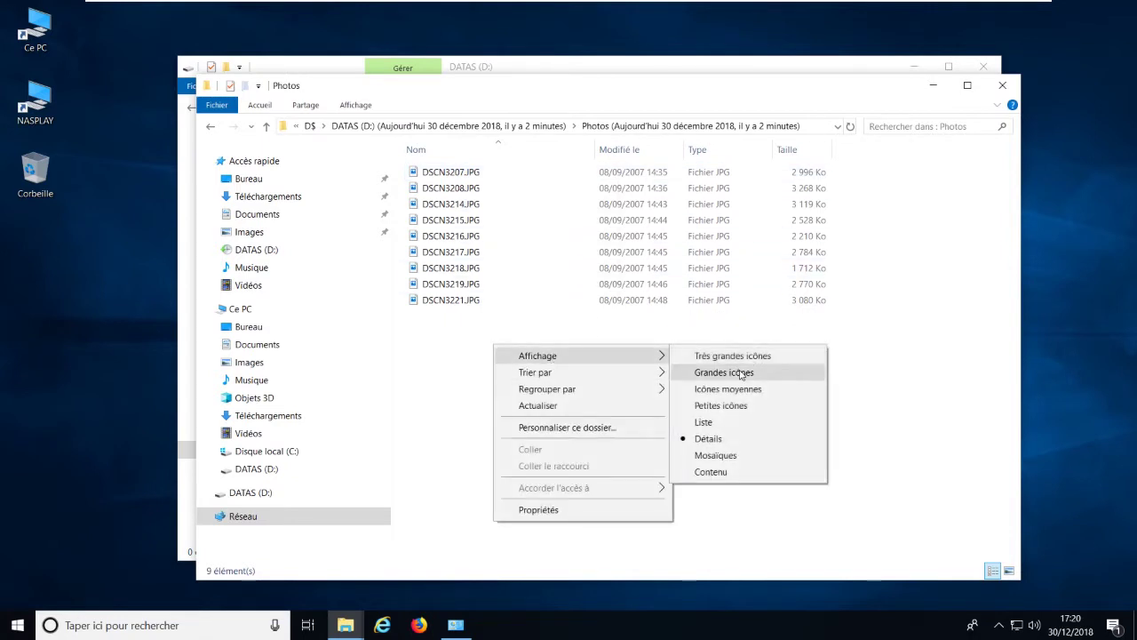
left_click(723, 372)
View the pictures DSCN3208.JPG and DSCN3214.JPG, and close the viewer and the previous version's window
left_click(538, 199)
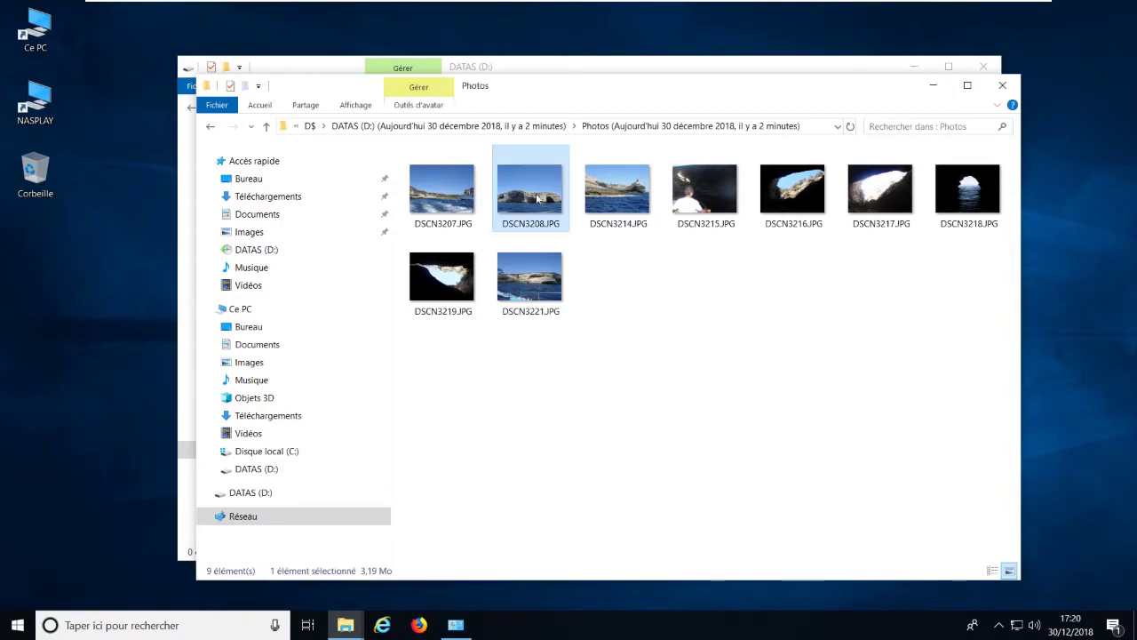
double_click(537, 199)
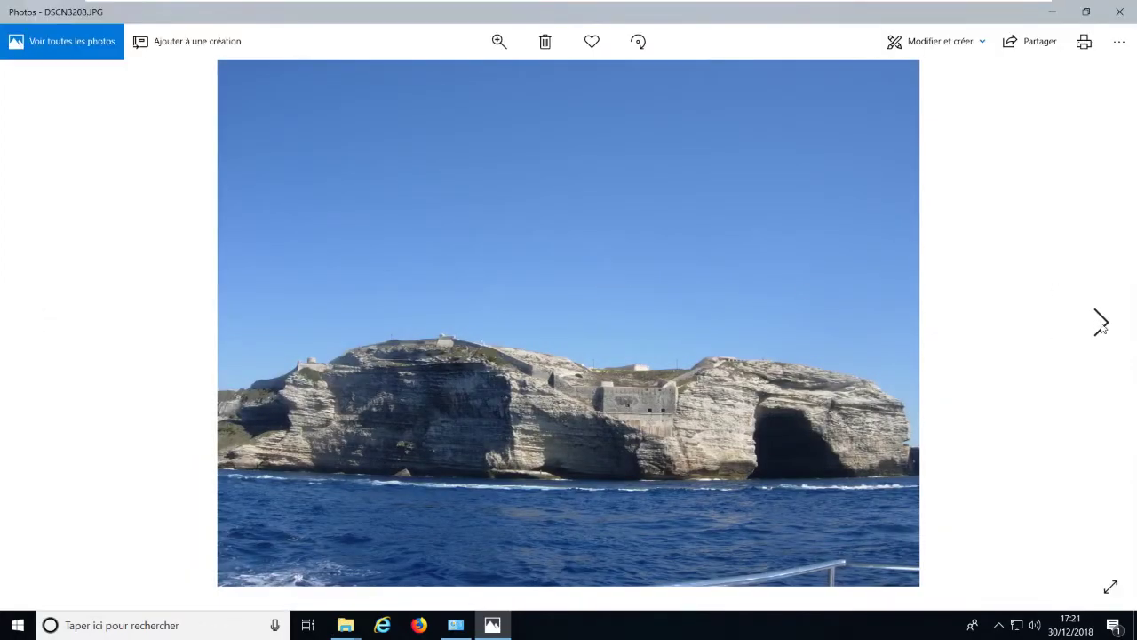
left_click(1101, 323)
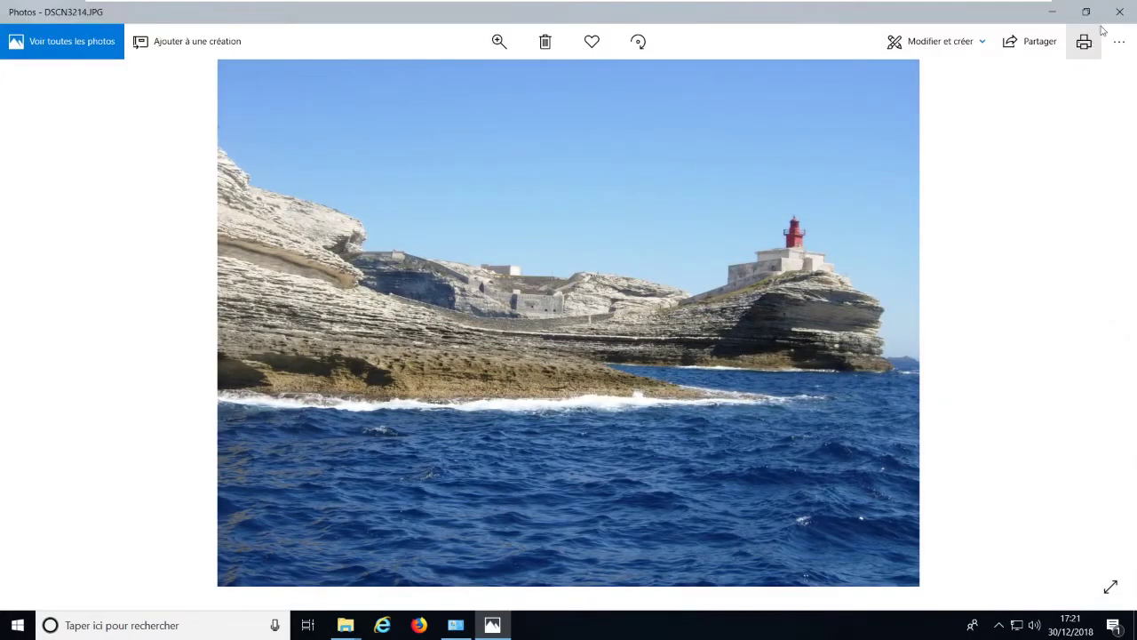
left_click(1120, 11)
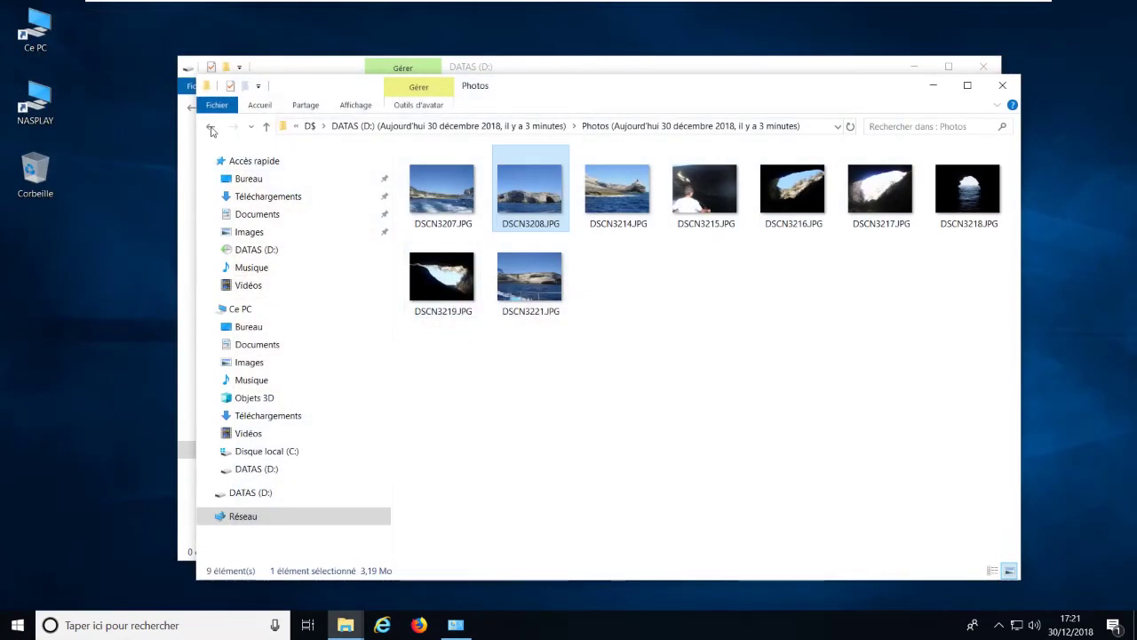
left_click(212, 127)
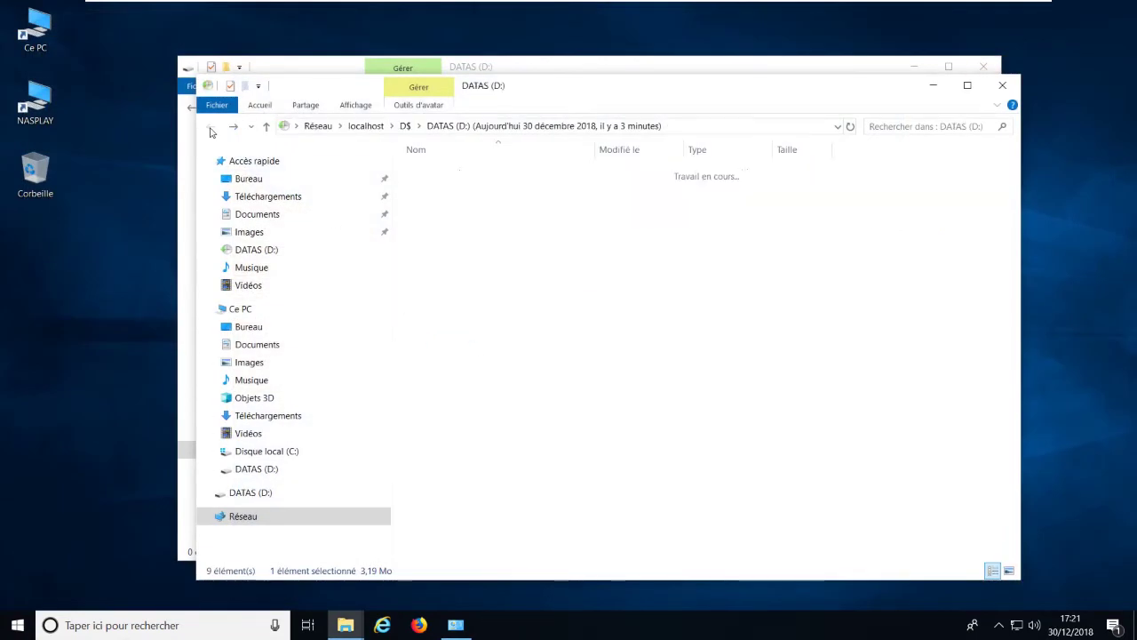
left_click(1003, 85)
Restore DATAS (D:) to its 30/12/2018 17:18 previous version and close the drive's properties
left_click(447, 265)
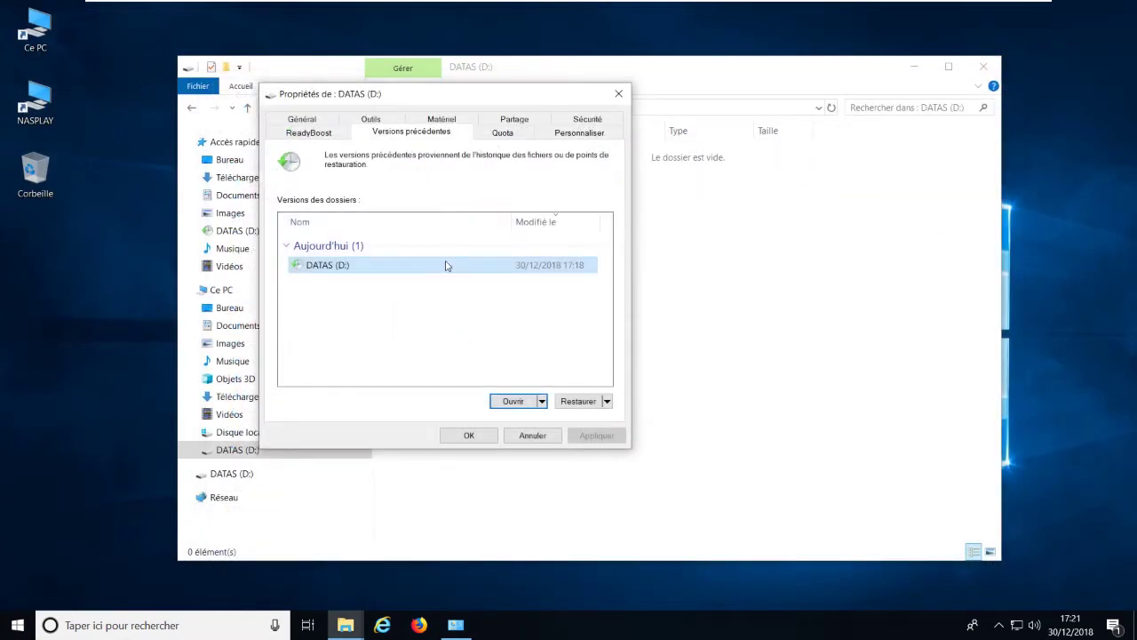
left_click(596, 402)
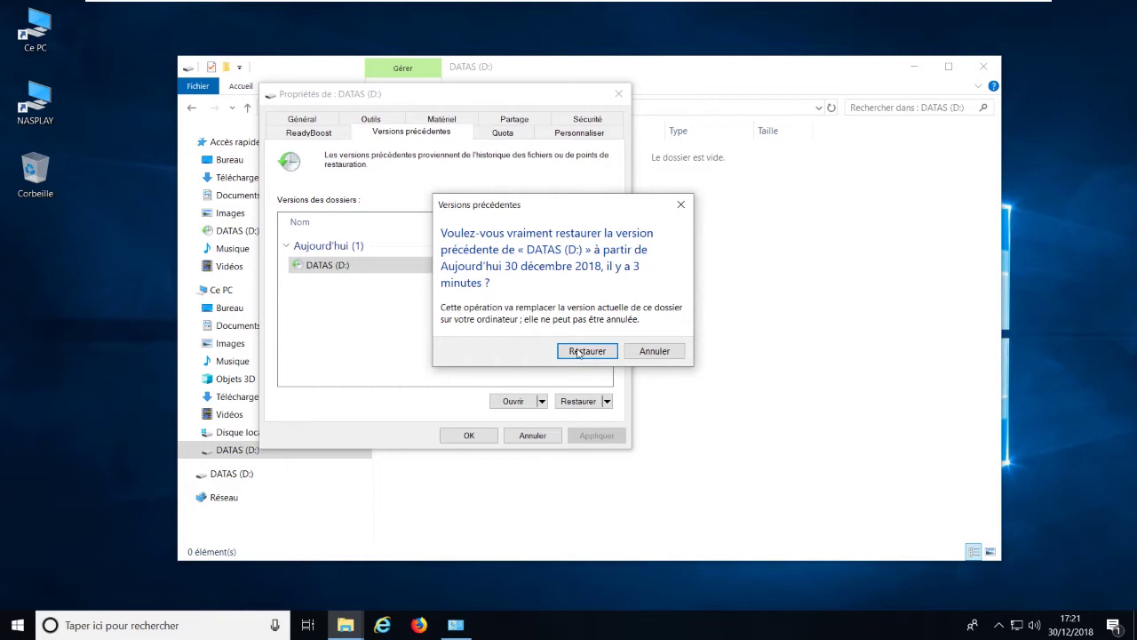
left_click(585, 352)
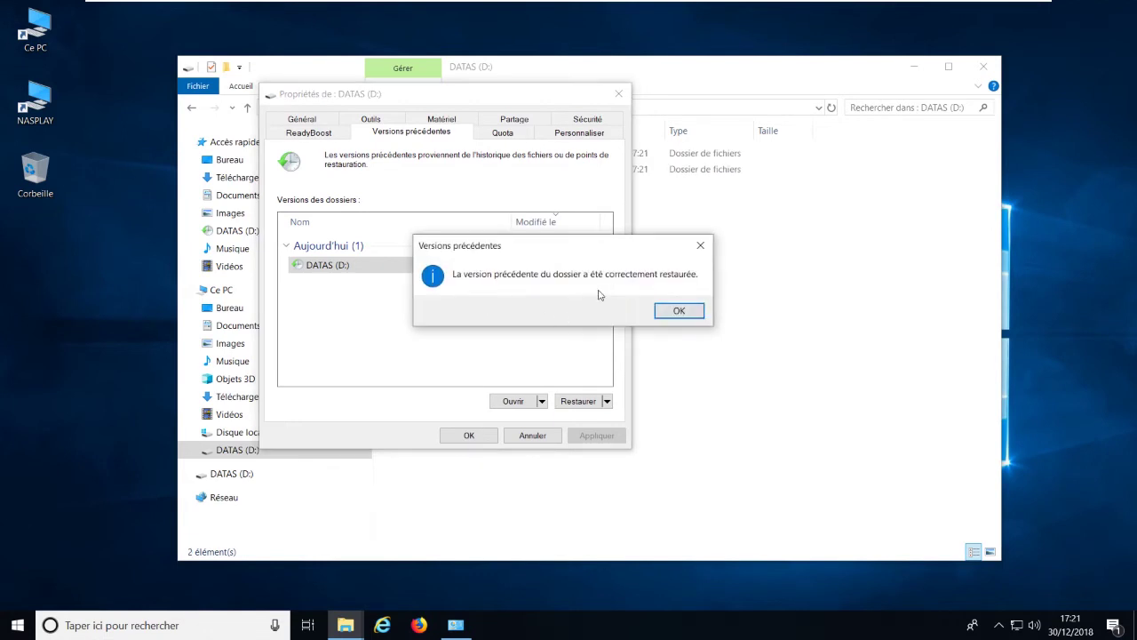
left_click(679, 311)
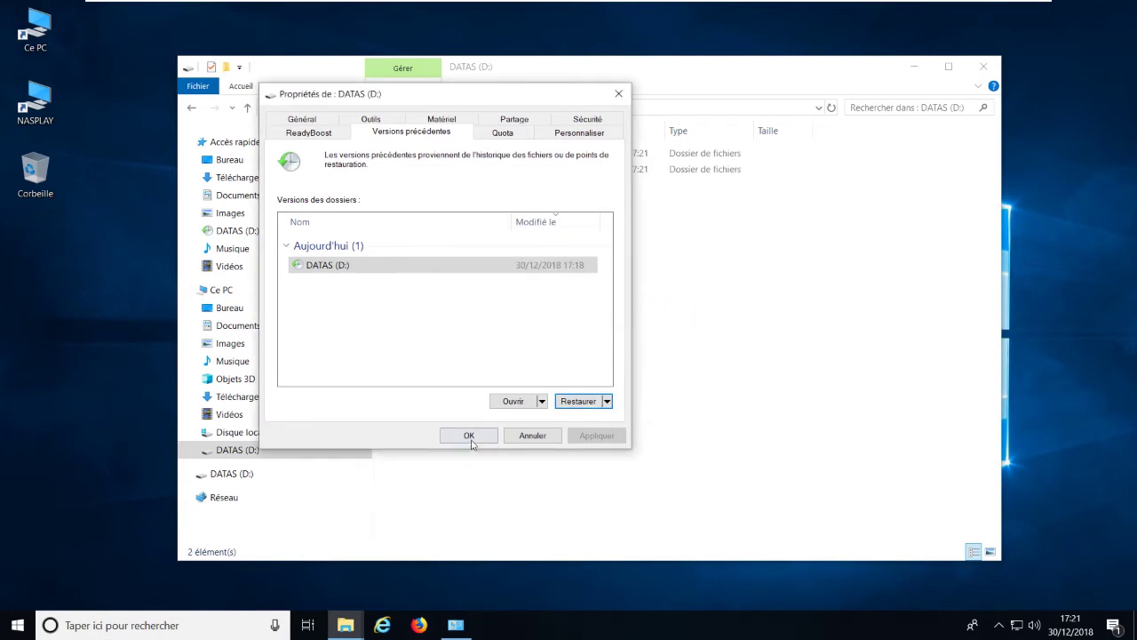
left_click(469, 435)
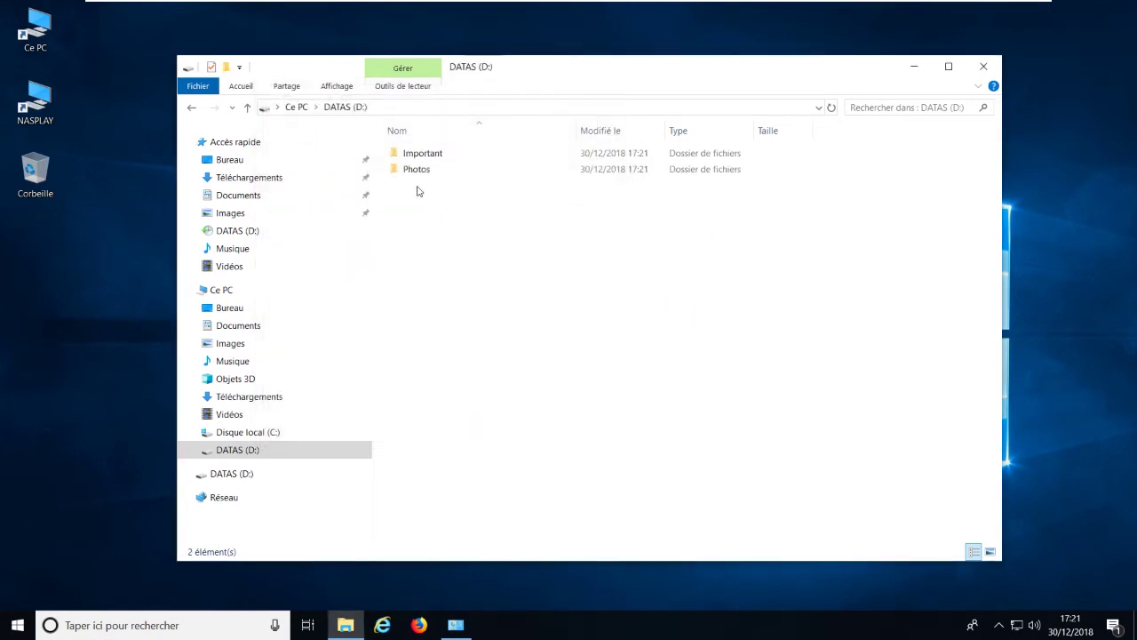
Check the restored Photos folder on DATAS (D:), view Numéros secret.txt in the Important folder, and close the file
double_click(423, 172)
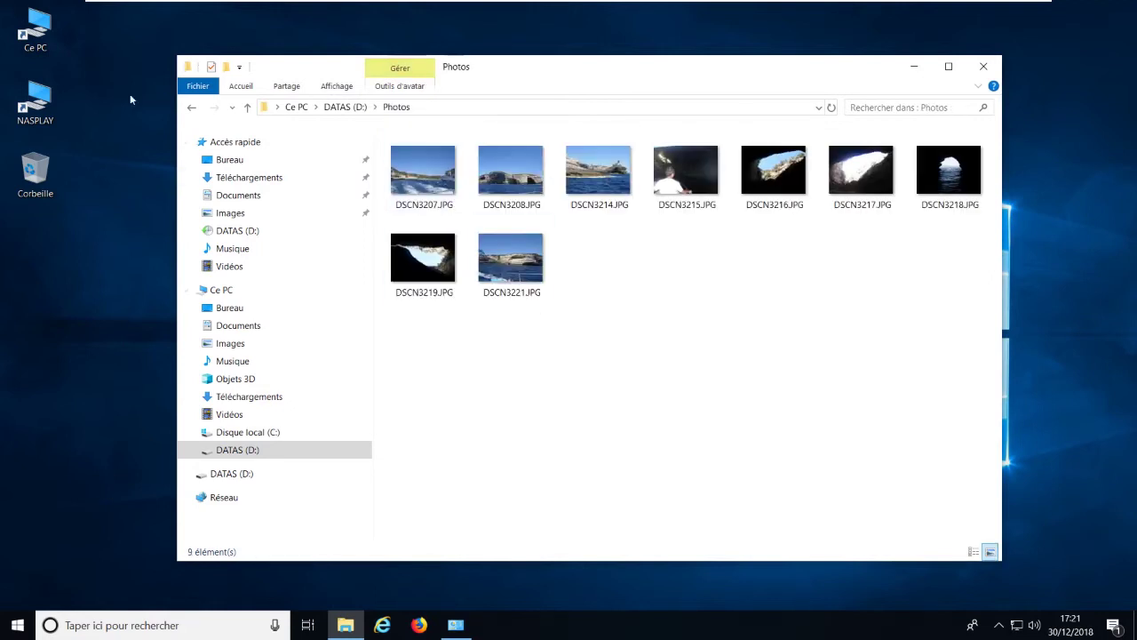
left_click(192, 108)
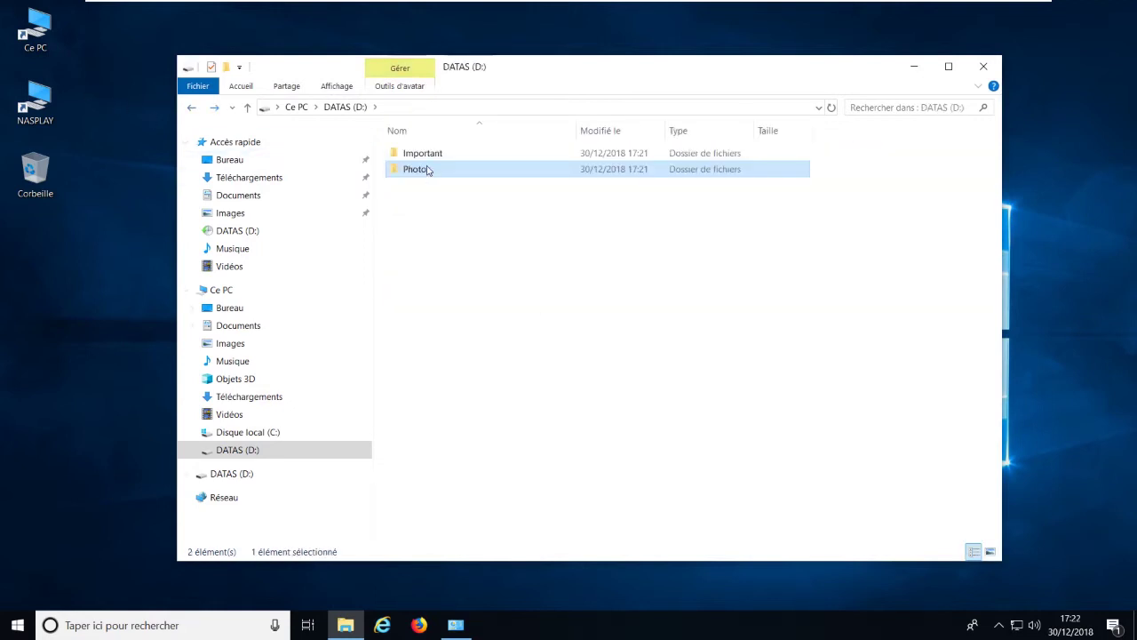
double_click(420, 153)
double_click(430, 168)
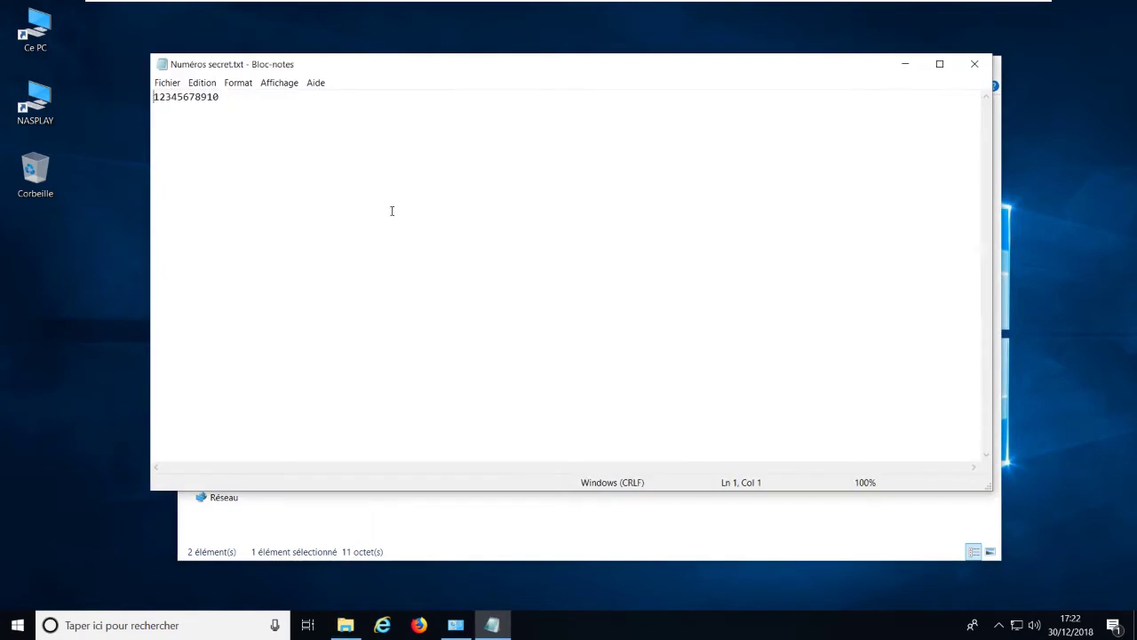
left_click_drag(244, 99, 144, 99)
left_click(279, 145)
left_click(972, 66)
left_click(673, 266)
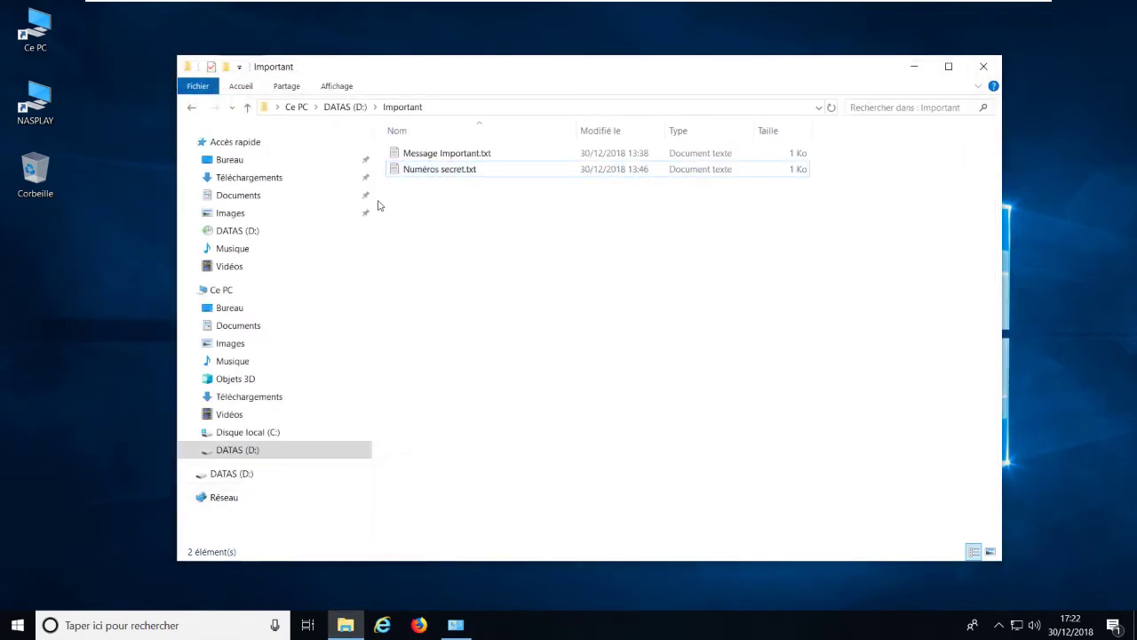
Return to the root of DATAS (D:) to look over the restored folders and close the File Explorer window
left_click(192, 109)
left_click(506, 234)
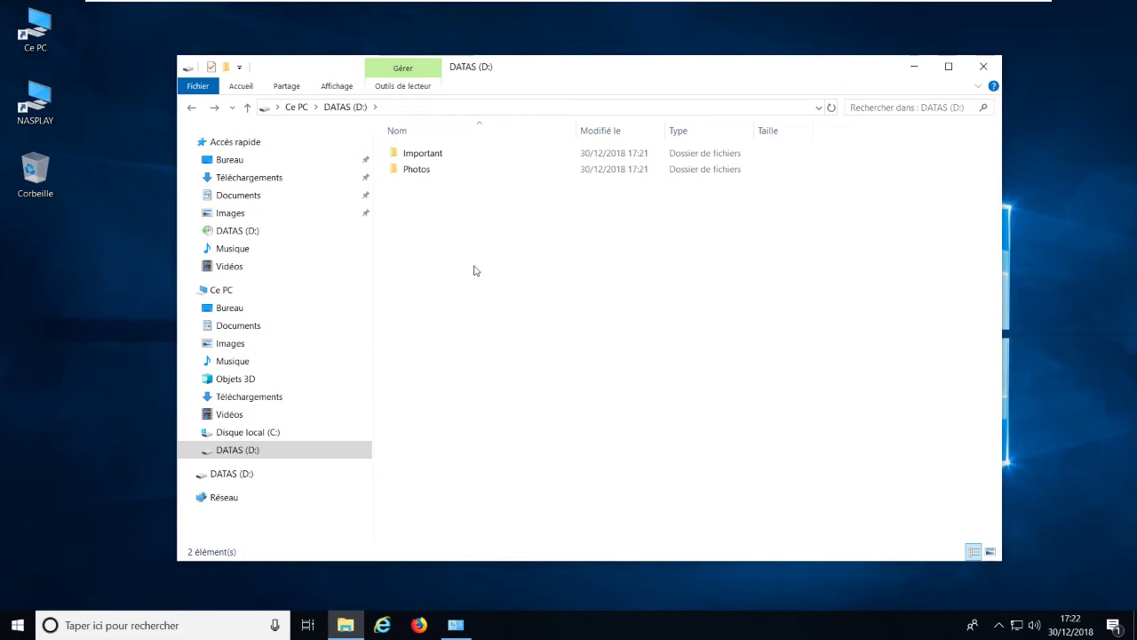
mouse_move(536, 71)
left_mouse_down()
mouse_move(482, 312)
mouse_move(548, 49)
mouse_move(547, 79)
left_mouse_up()
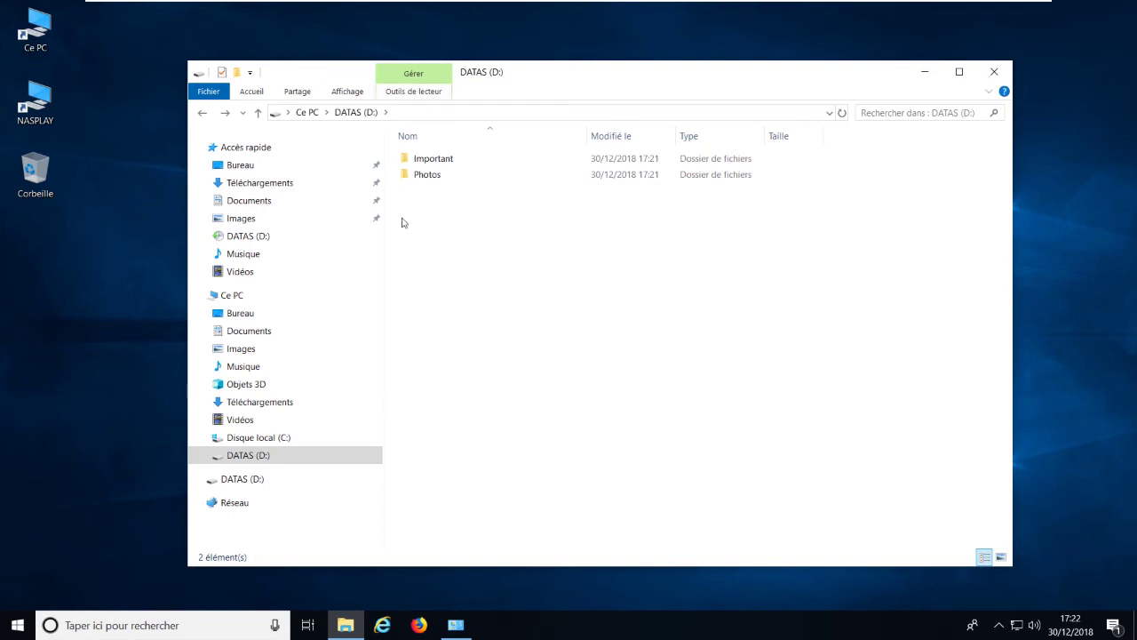
left_click(356, 112)
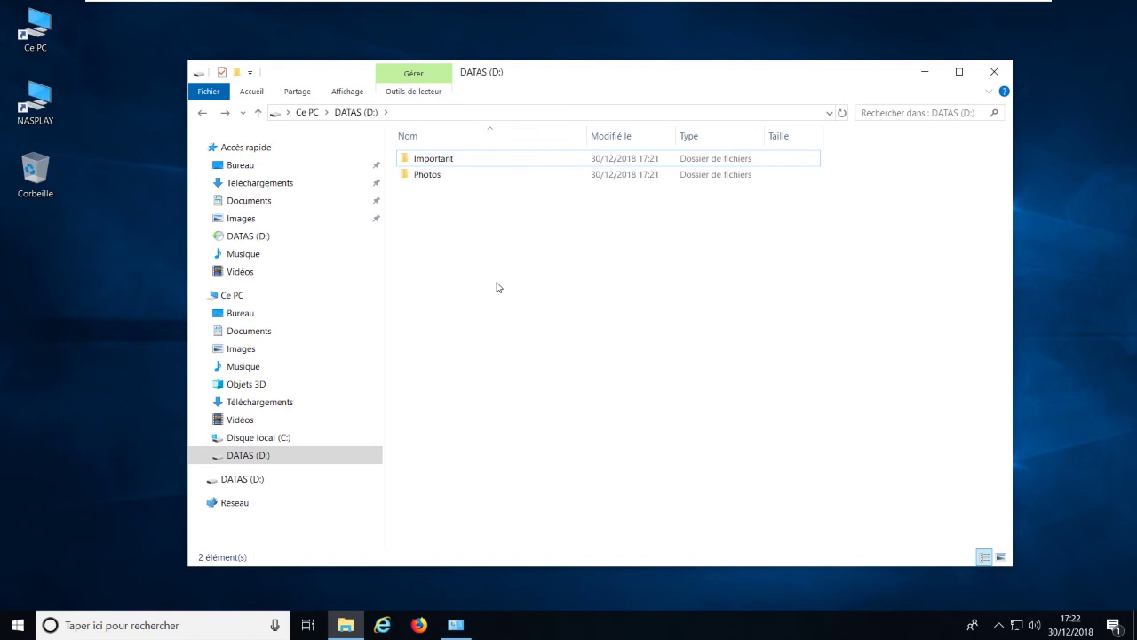
left_click(994, 71)
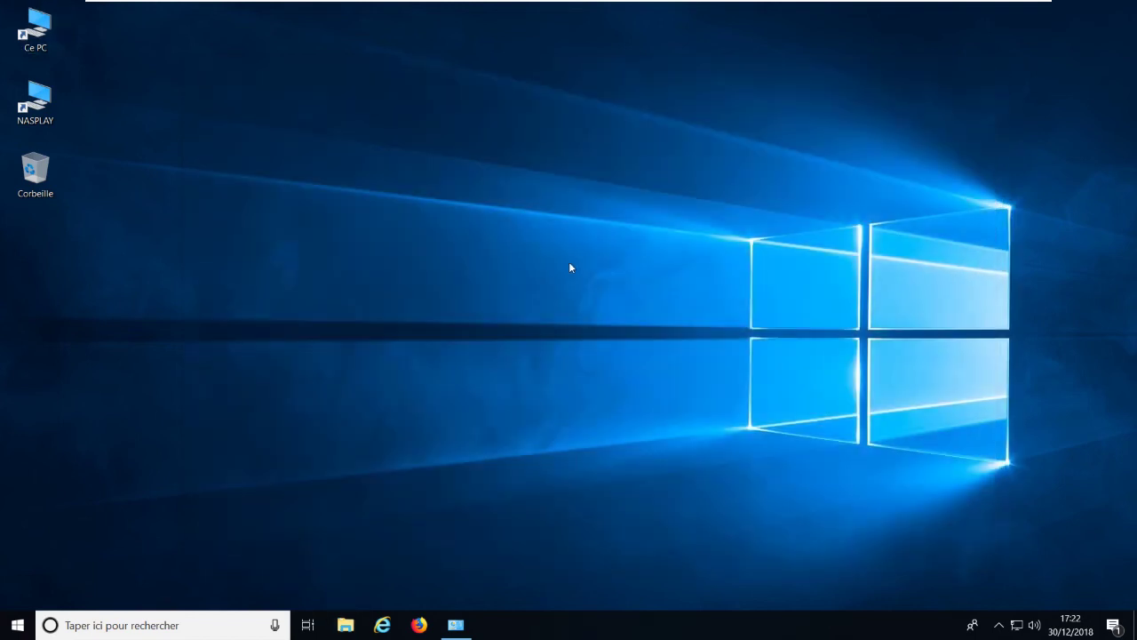